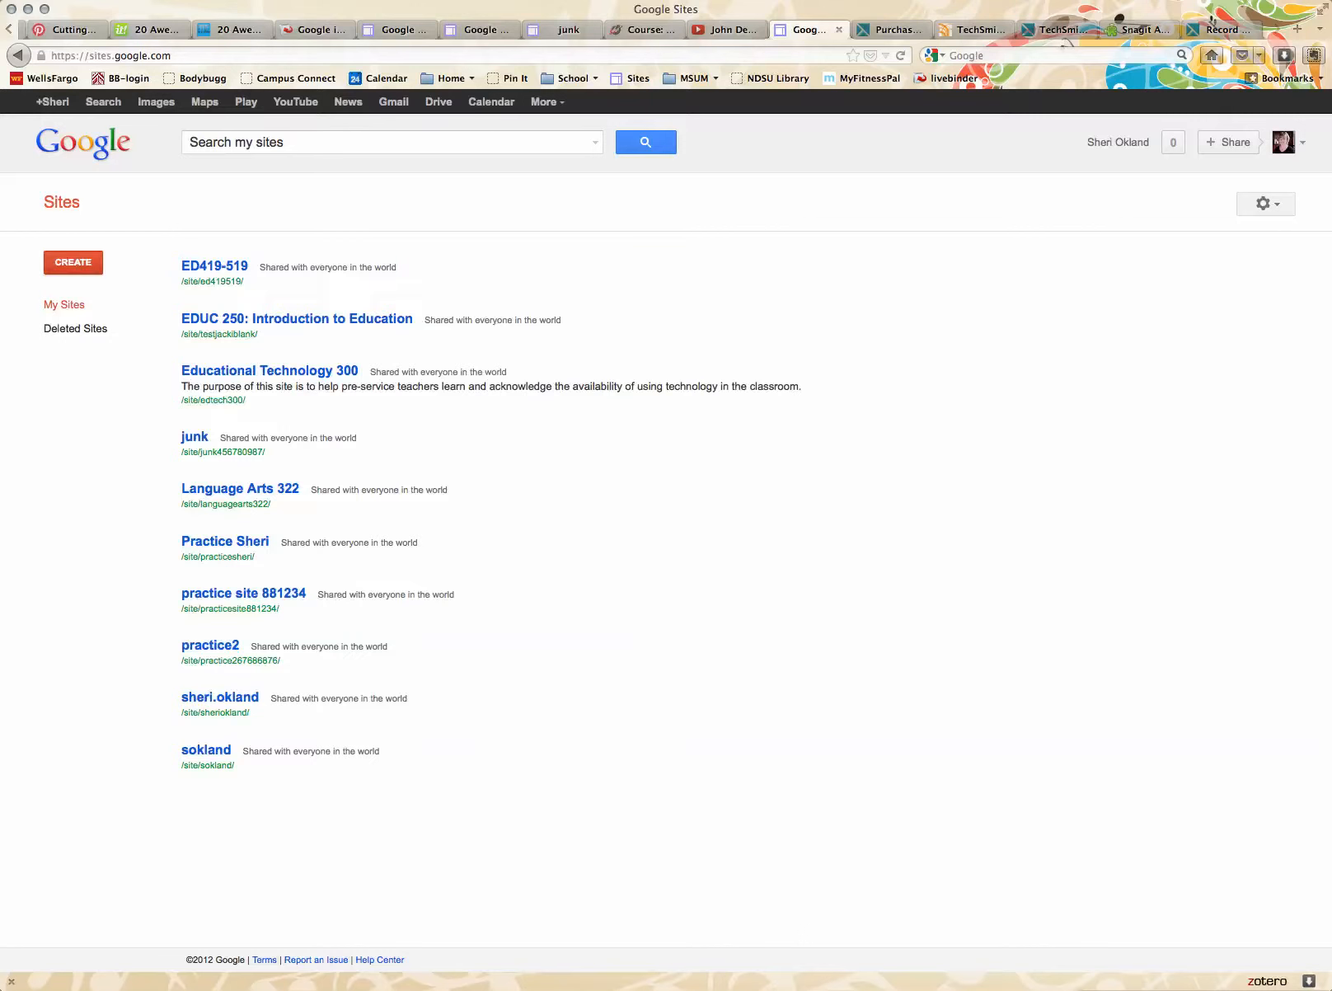
Create a site from the Blank template, named with the owner's first name followed by "Practice 2", entering the displayed verification code
click(73, 263)
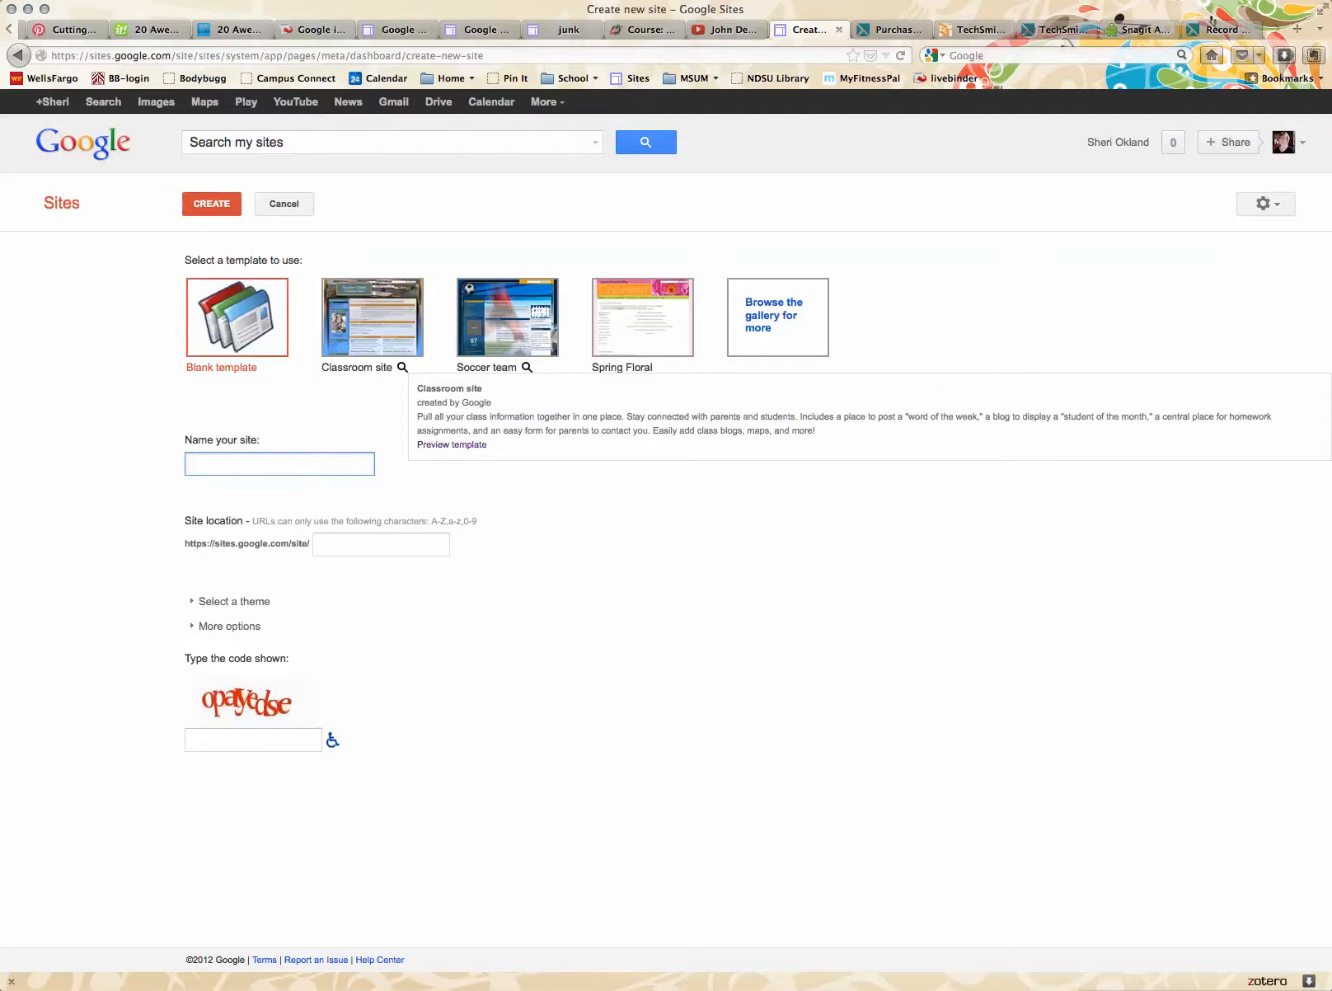
click(238, 318)
click(279, 464)
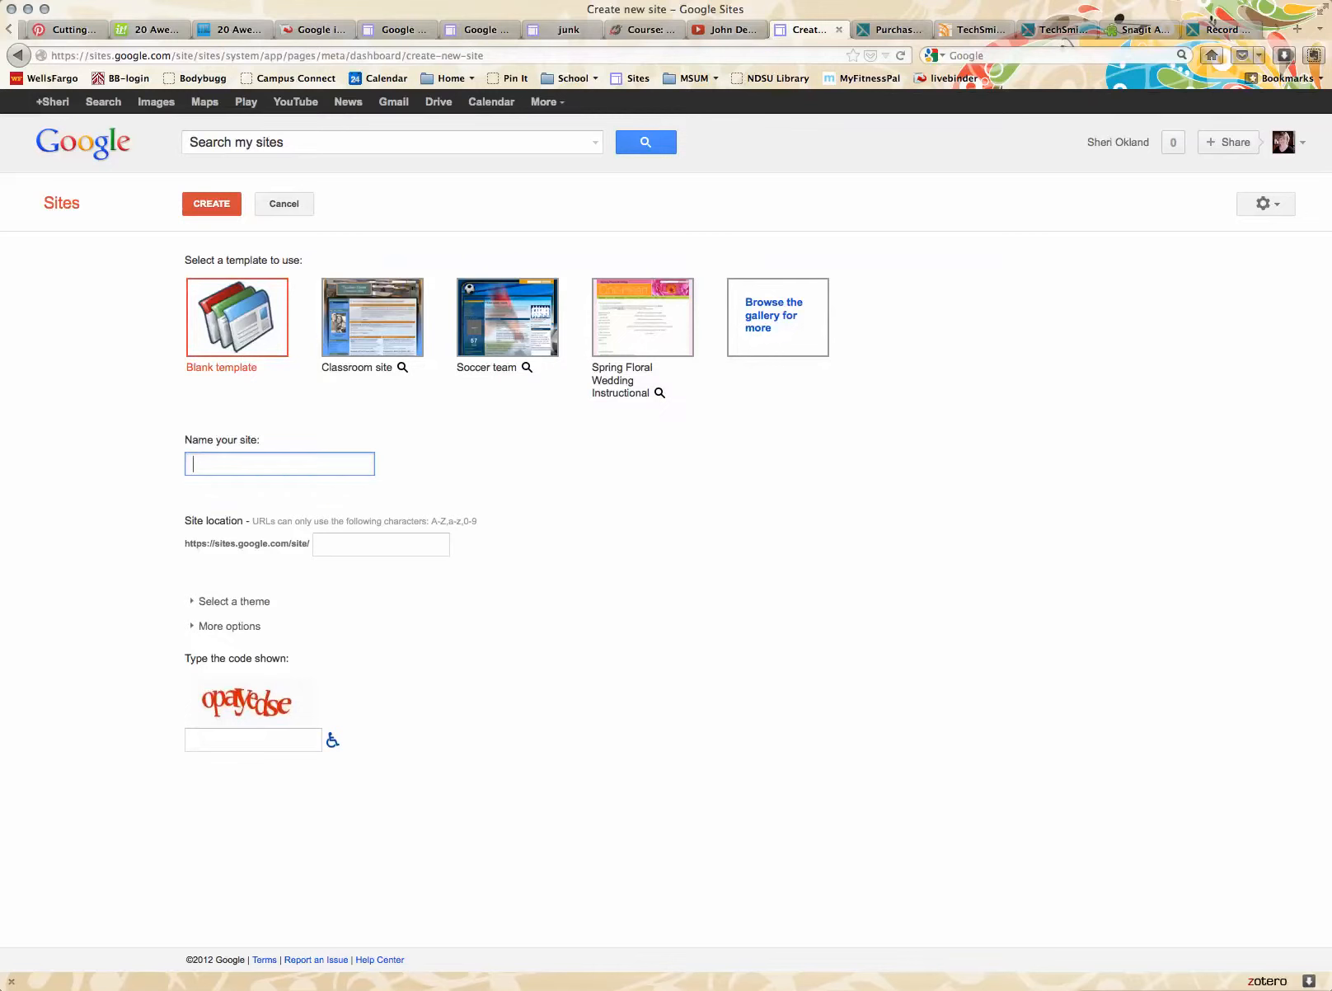
text(Sheri Practice 2)
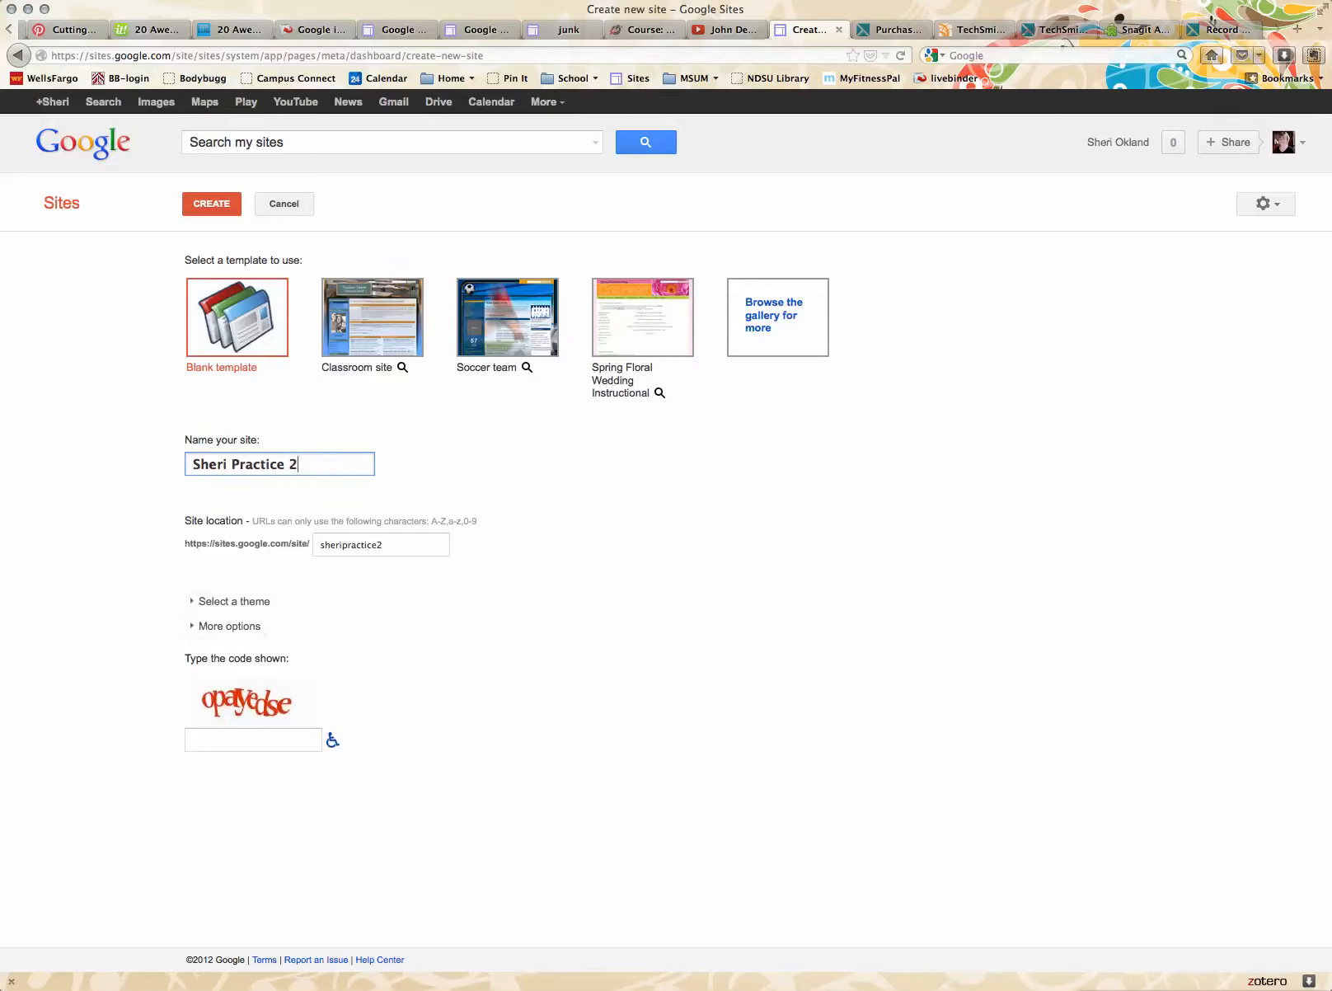
click(247, 740)
text(opayedse)
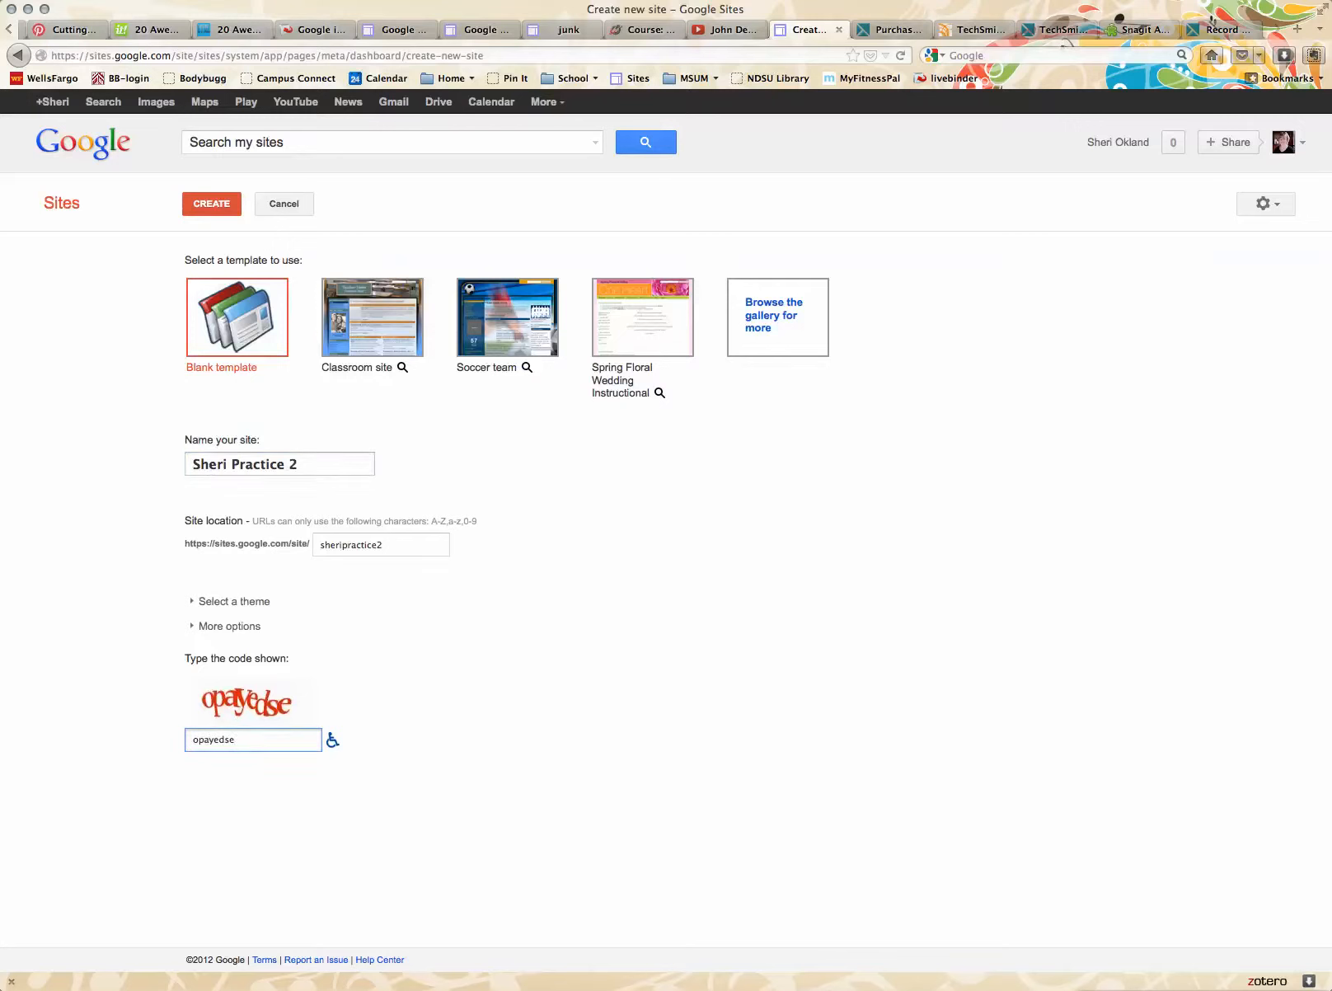
key(Return)
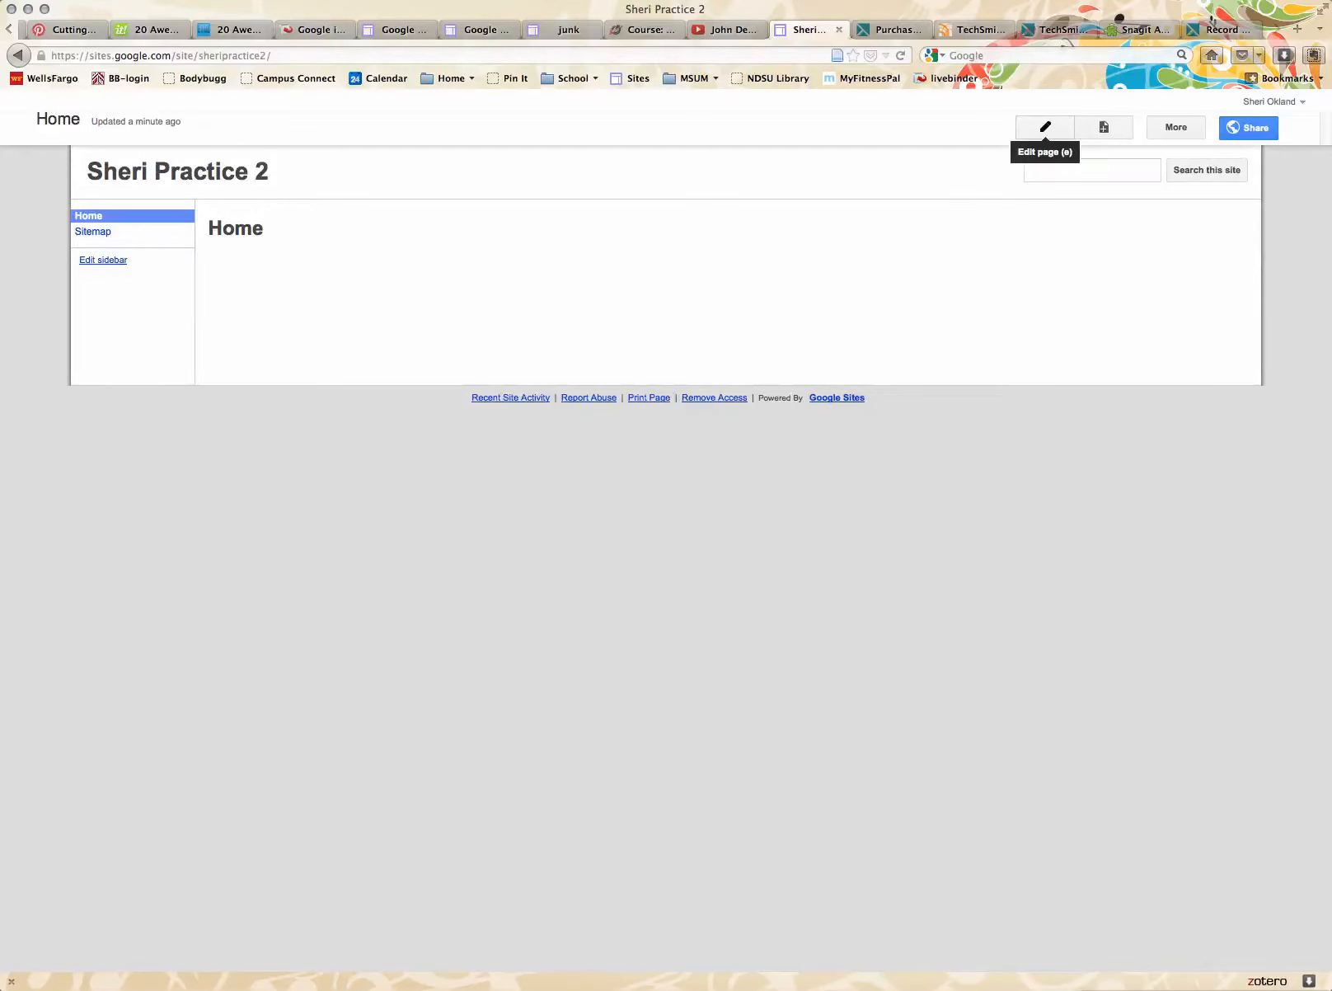
Open the Home page for editing and apply the Three column layout
click(1045, 126)
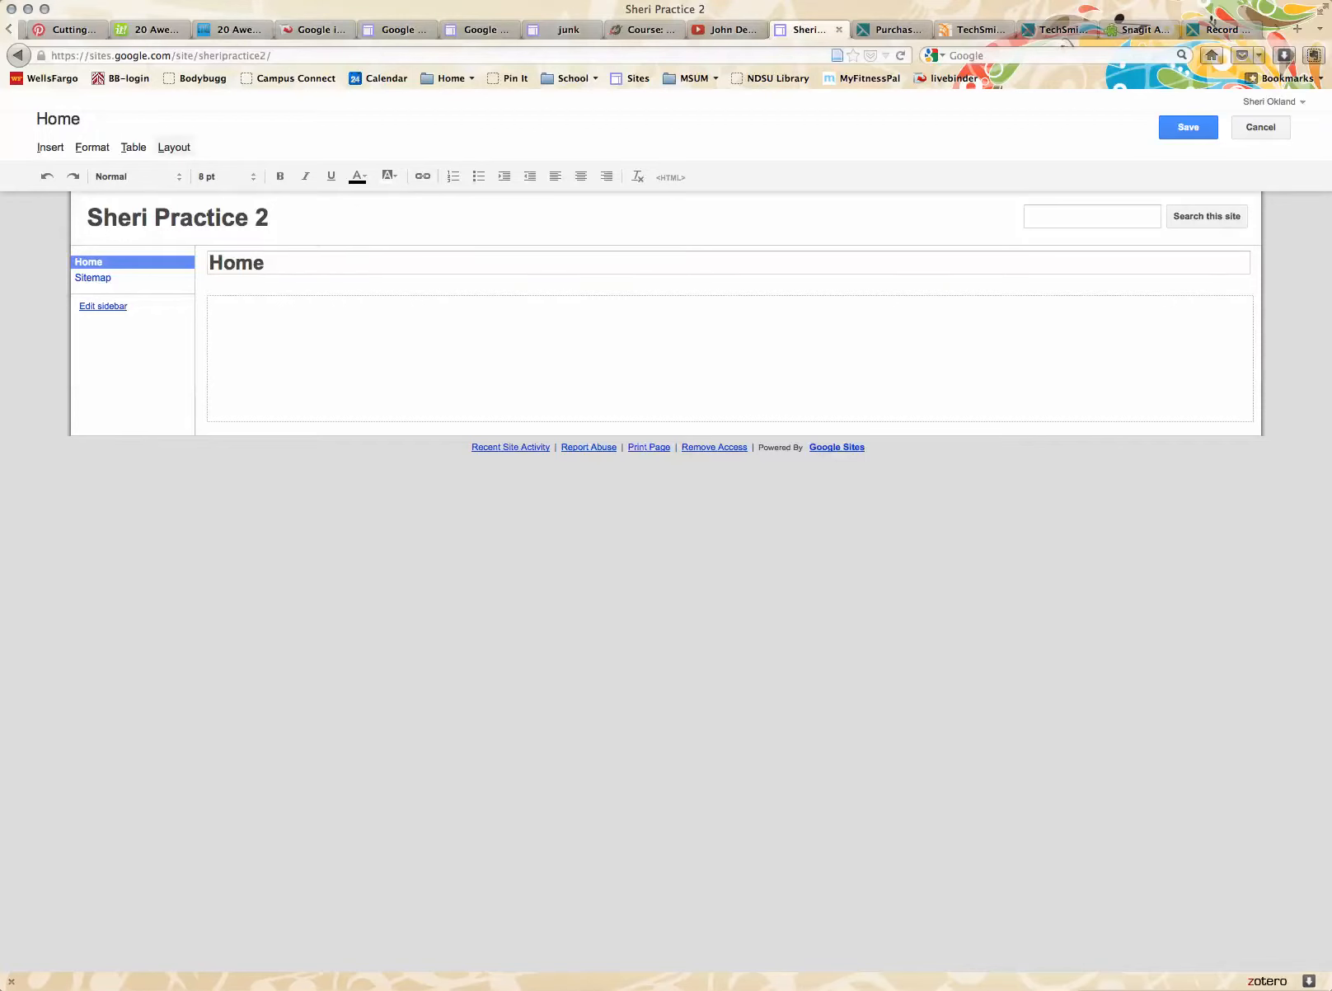
click(174, 146)
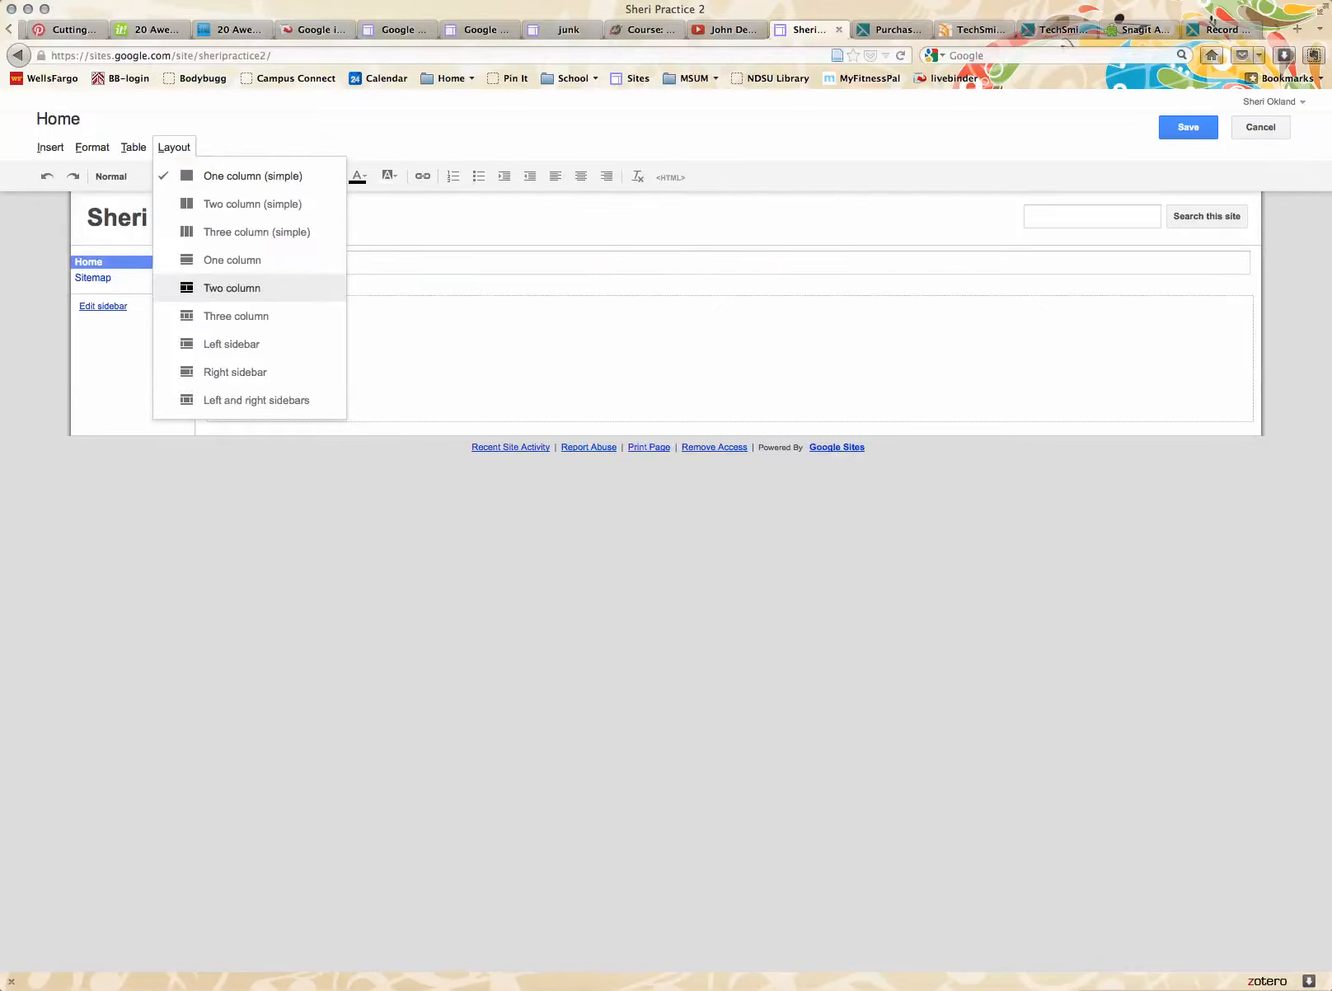
click(235, 315)
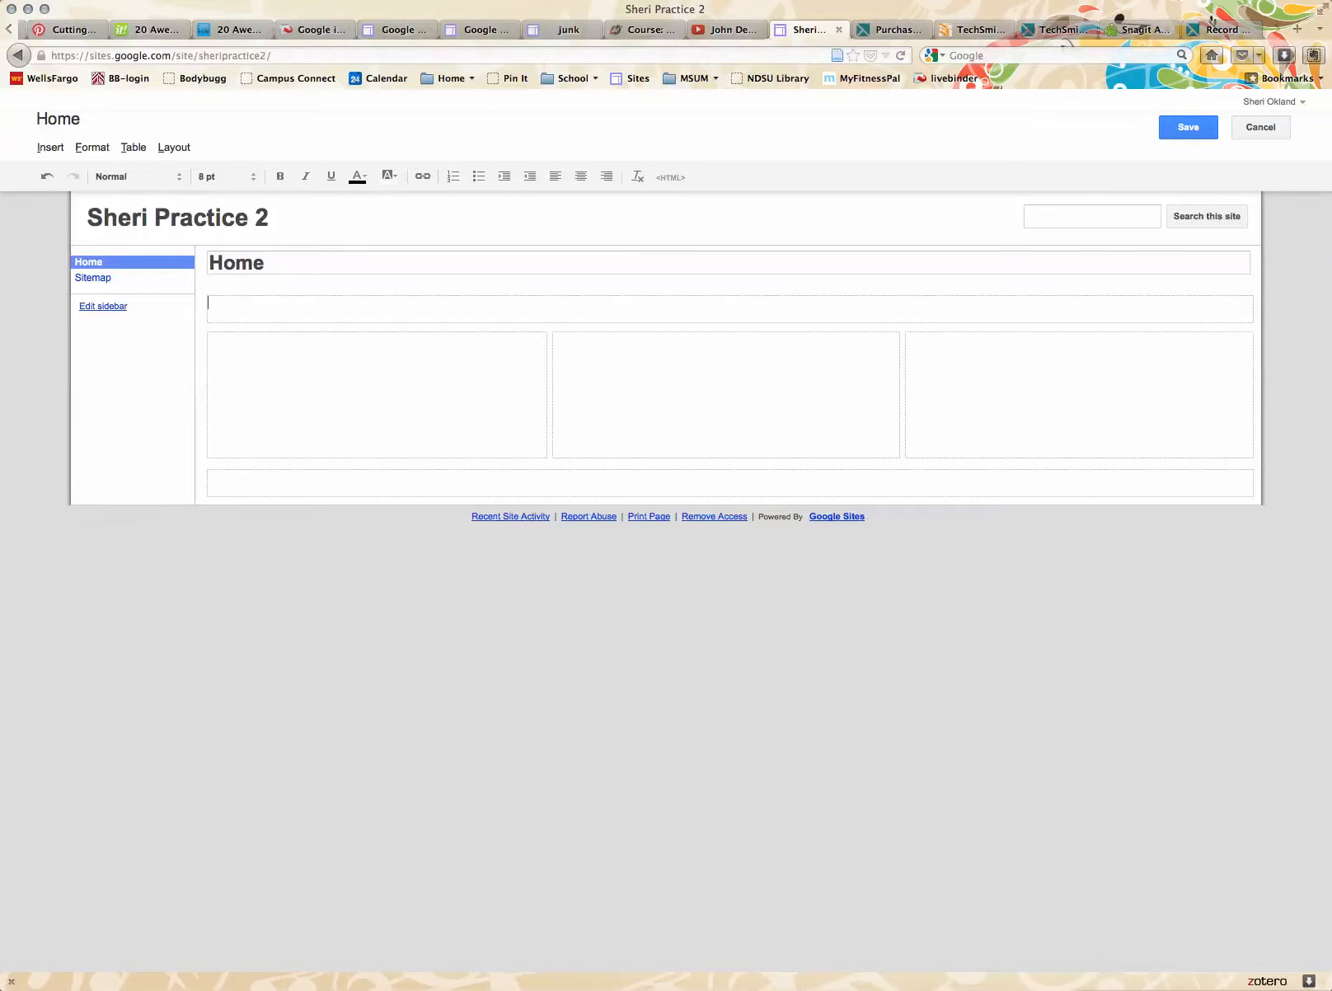
Enter "Welcome to my site" in the Home page's first column and "Put my picture" in the middle column, and save the page
click(210, 338)
text(Welcome to my)
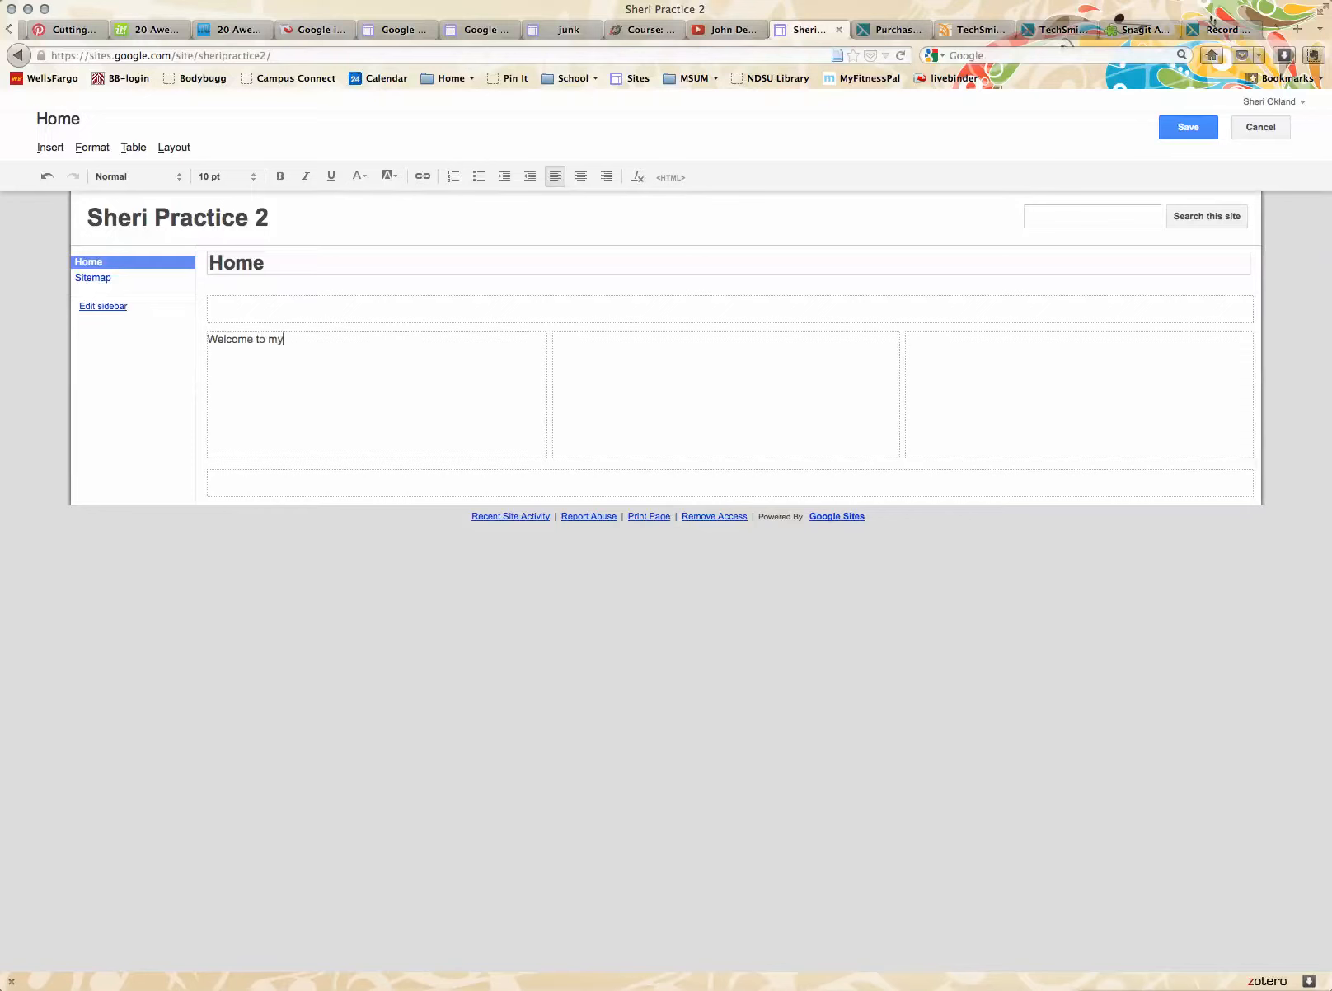
text( site)
key(Tab)
text(Put my picture)
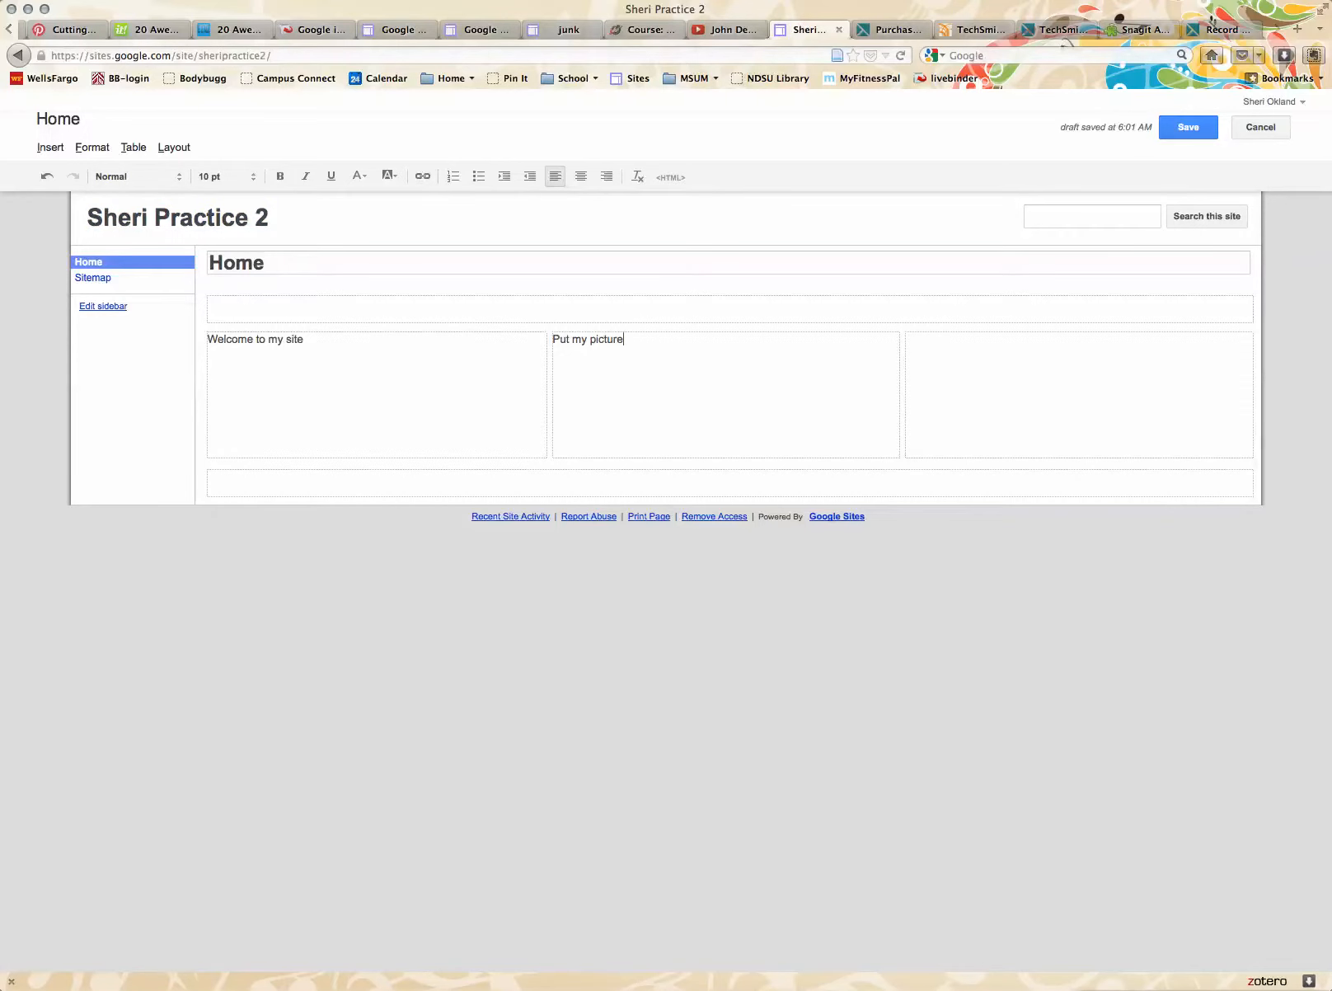
click(1188, 127)
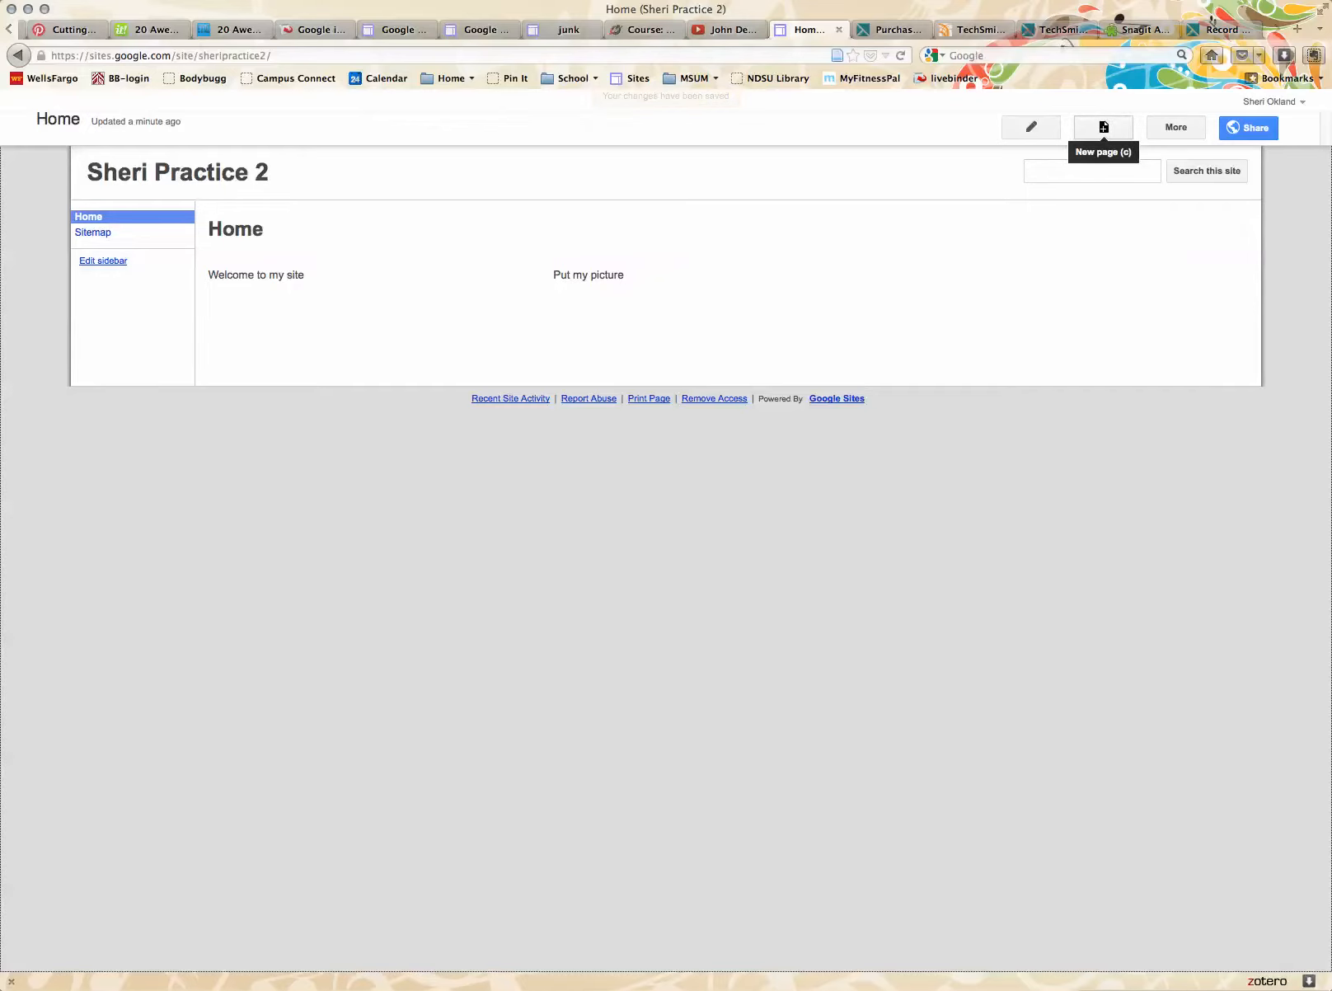
Create a new page named "Introduction" at the top level using the Web Page template
click(1103, 126)
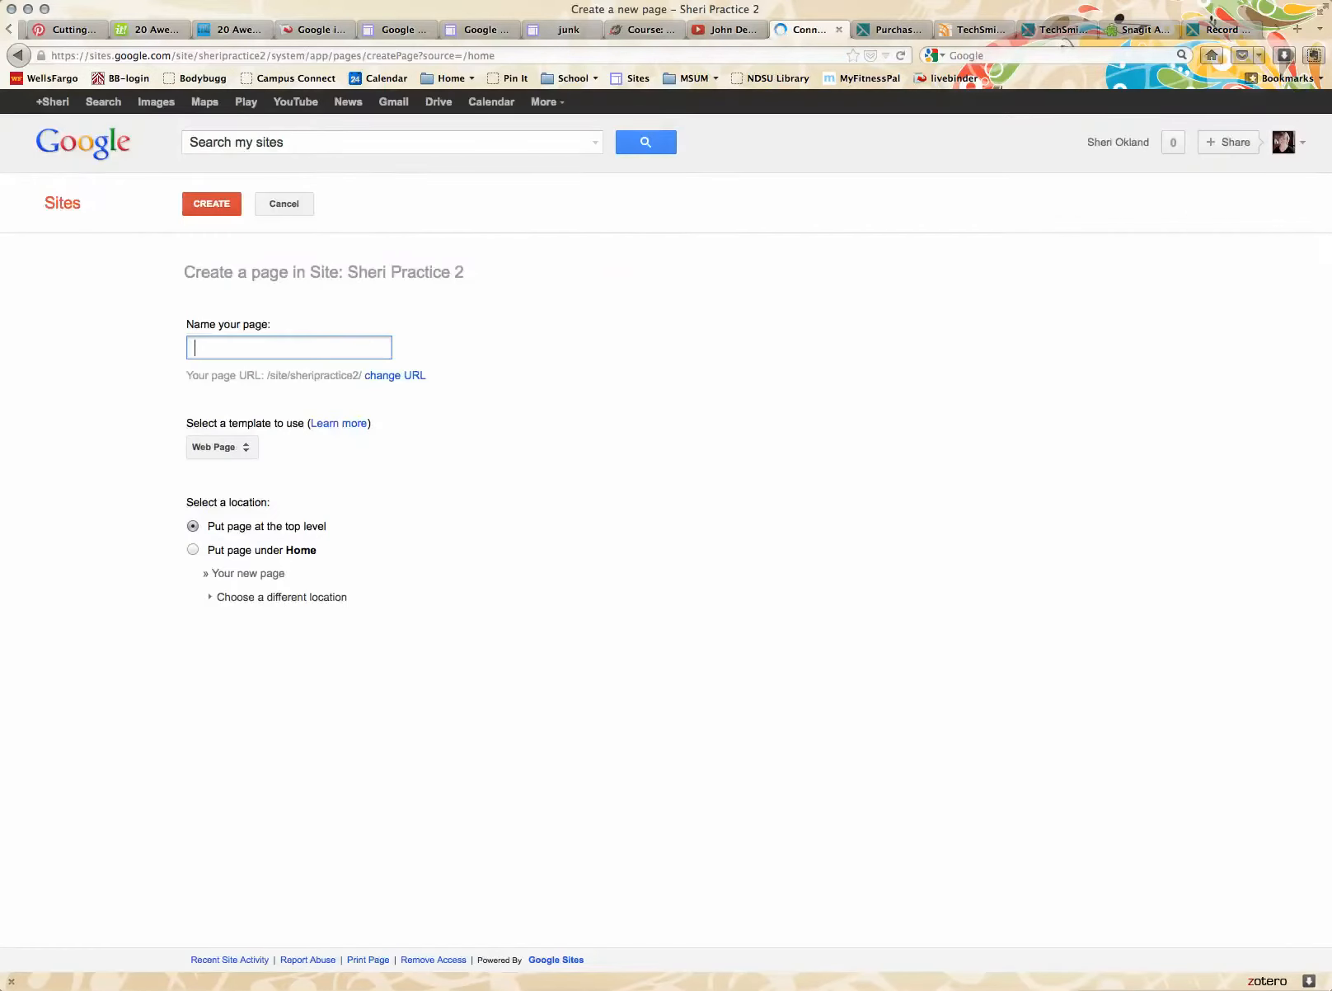
text(Introduc)
key(BackSpace)
key(BackSpace)
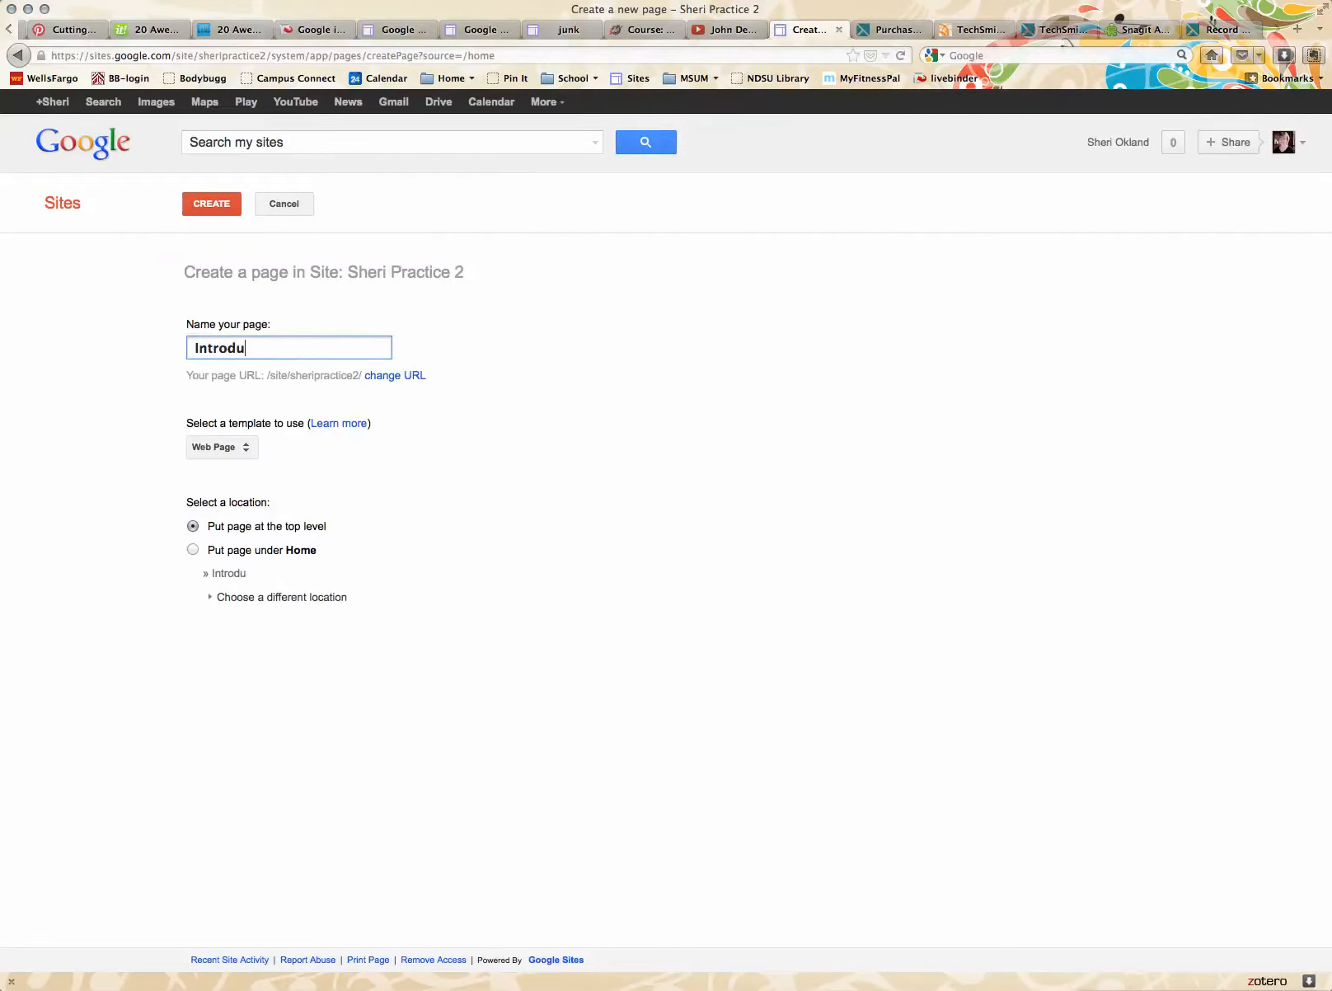
text(uction)
key(Tab)
key(space)
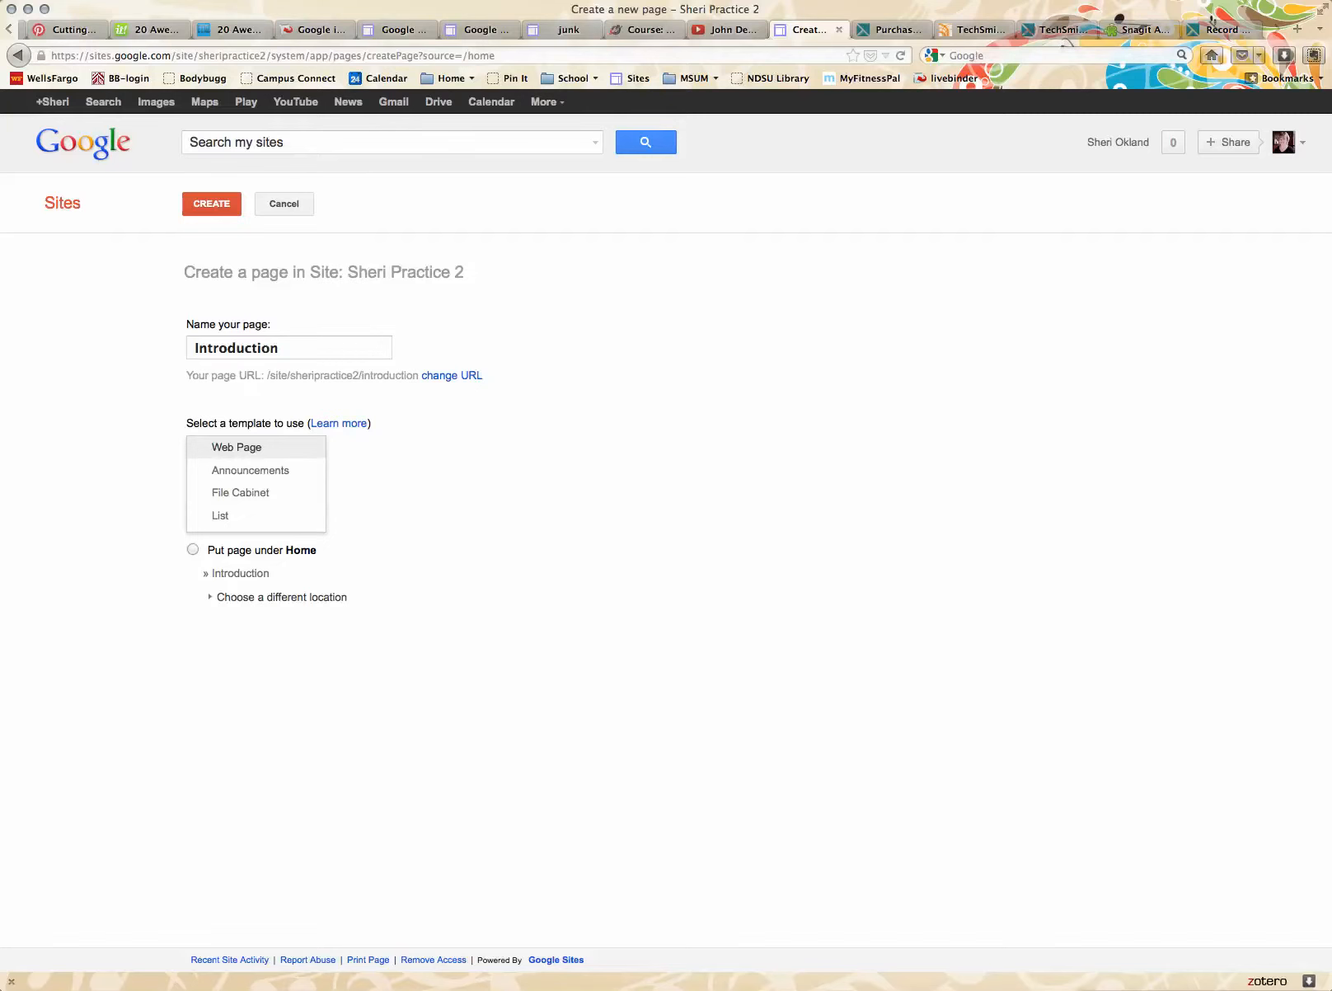
click(237, 448)
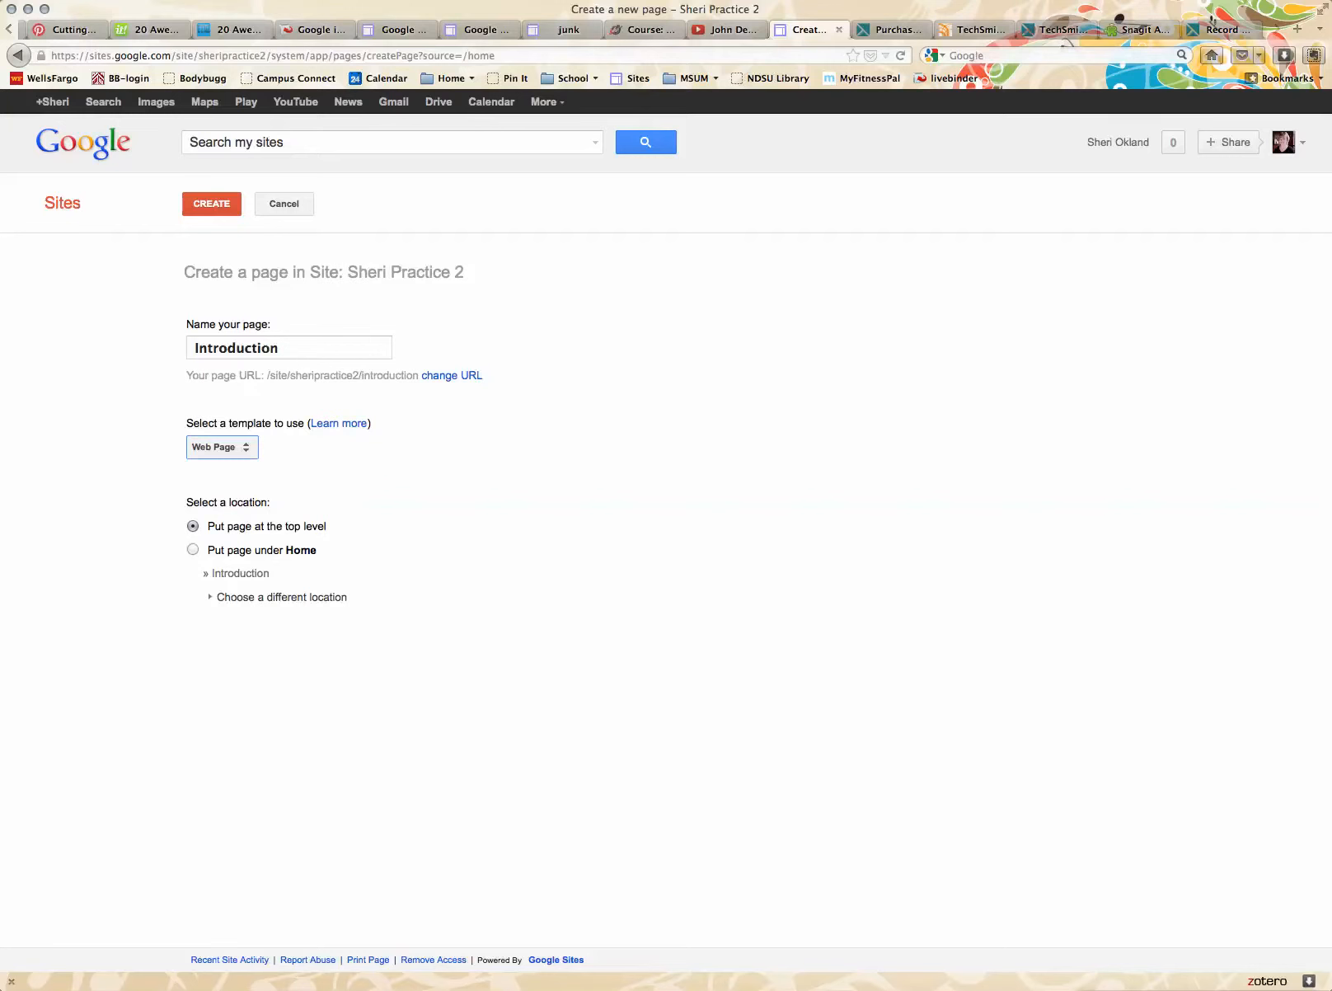
click(212, 205)
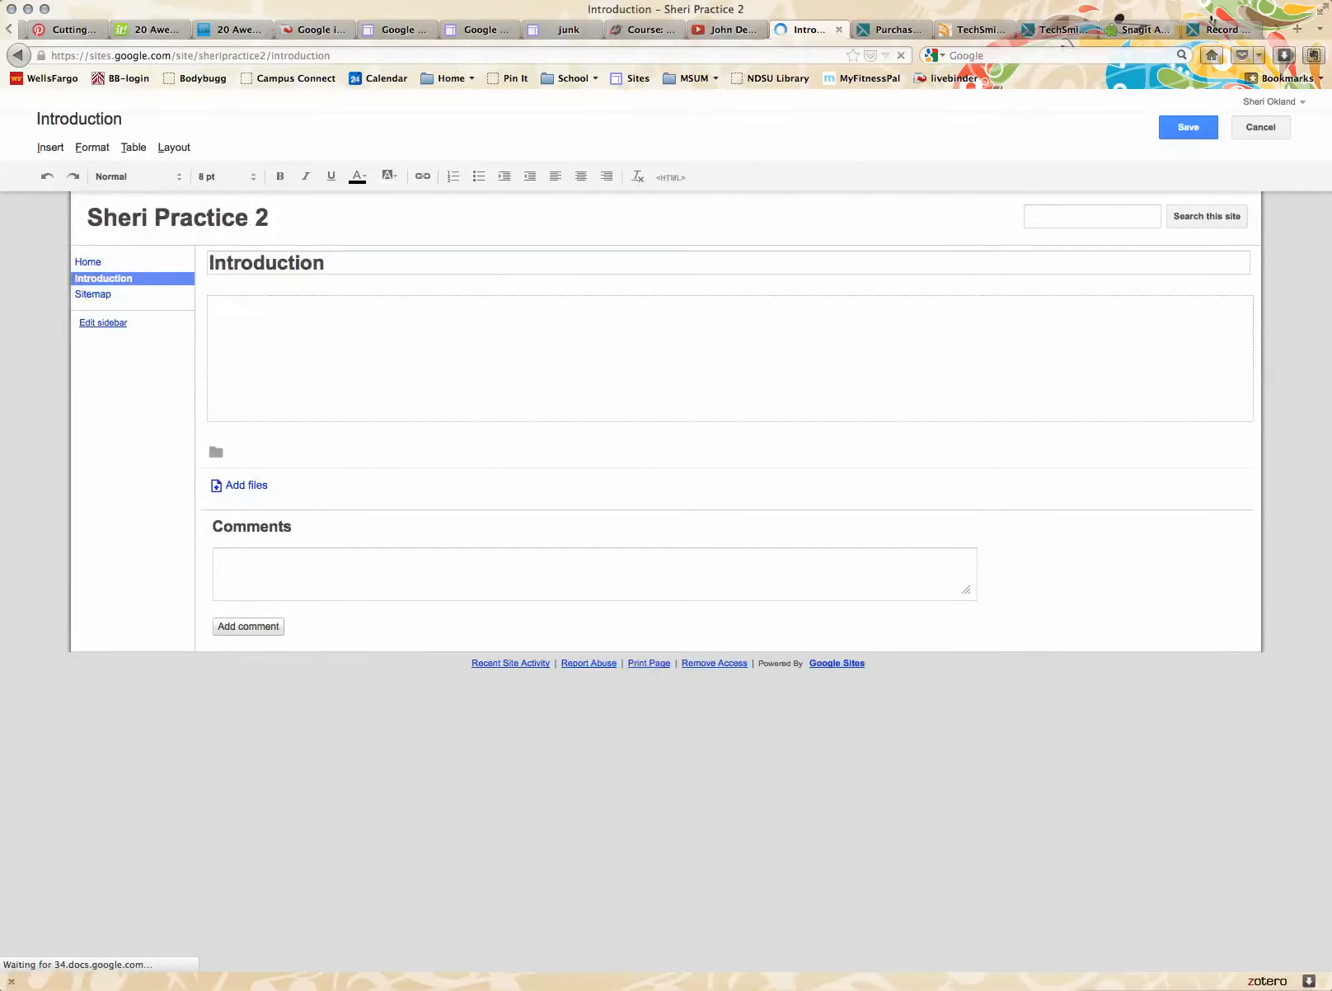
Apply the Two column layout to the Introduction page, enter "Hello" in its header area and save the page
click(174, 146)
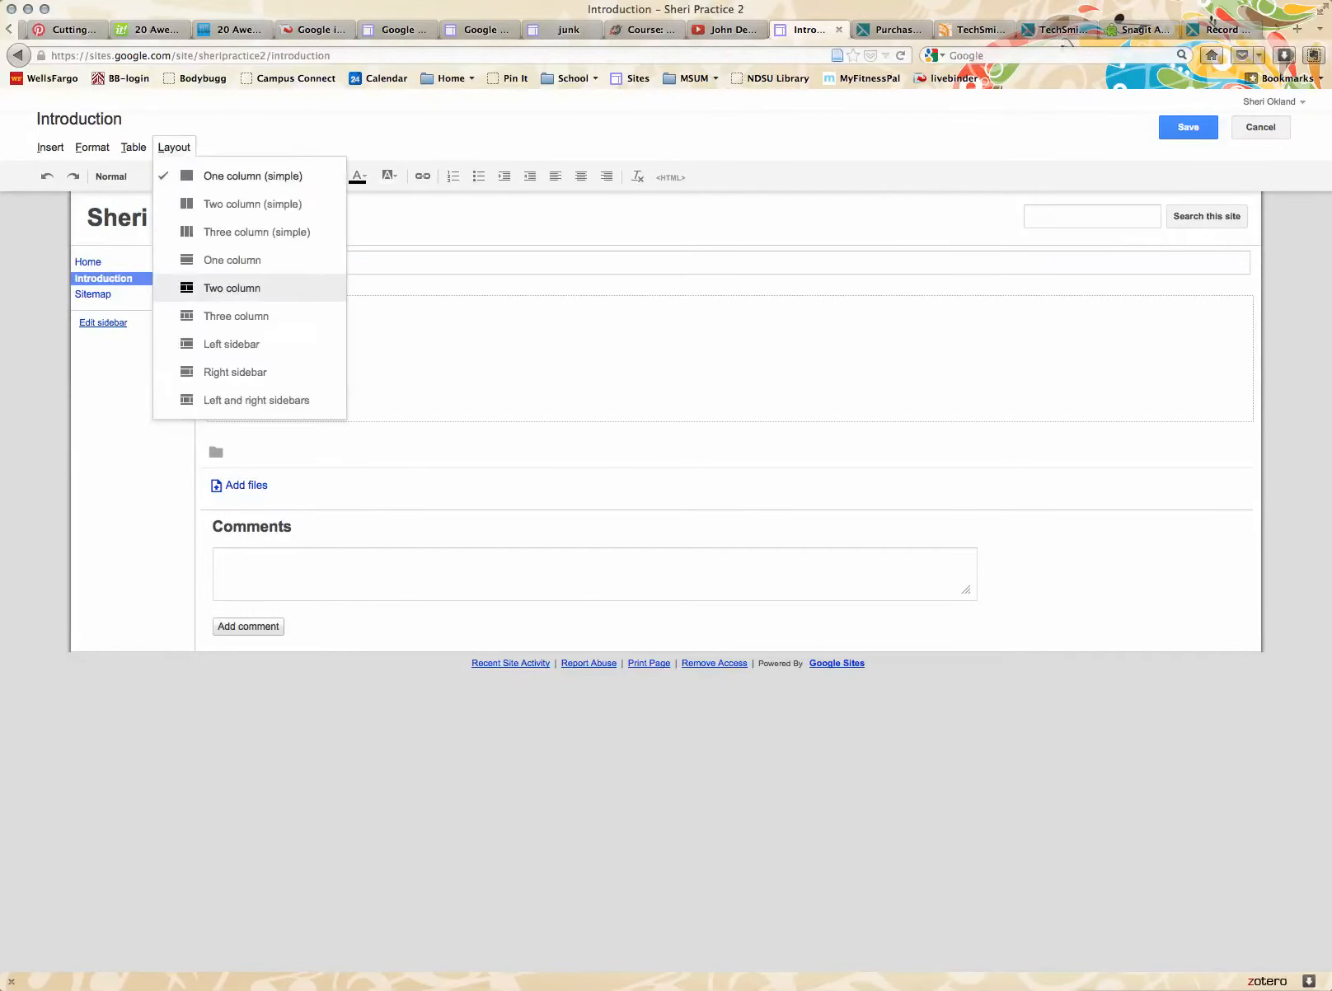
click(232, 288)
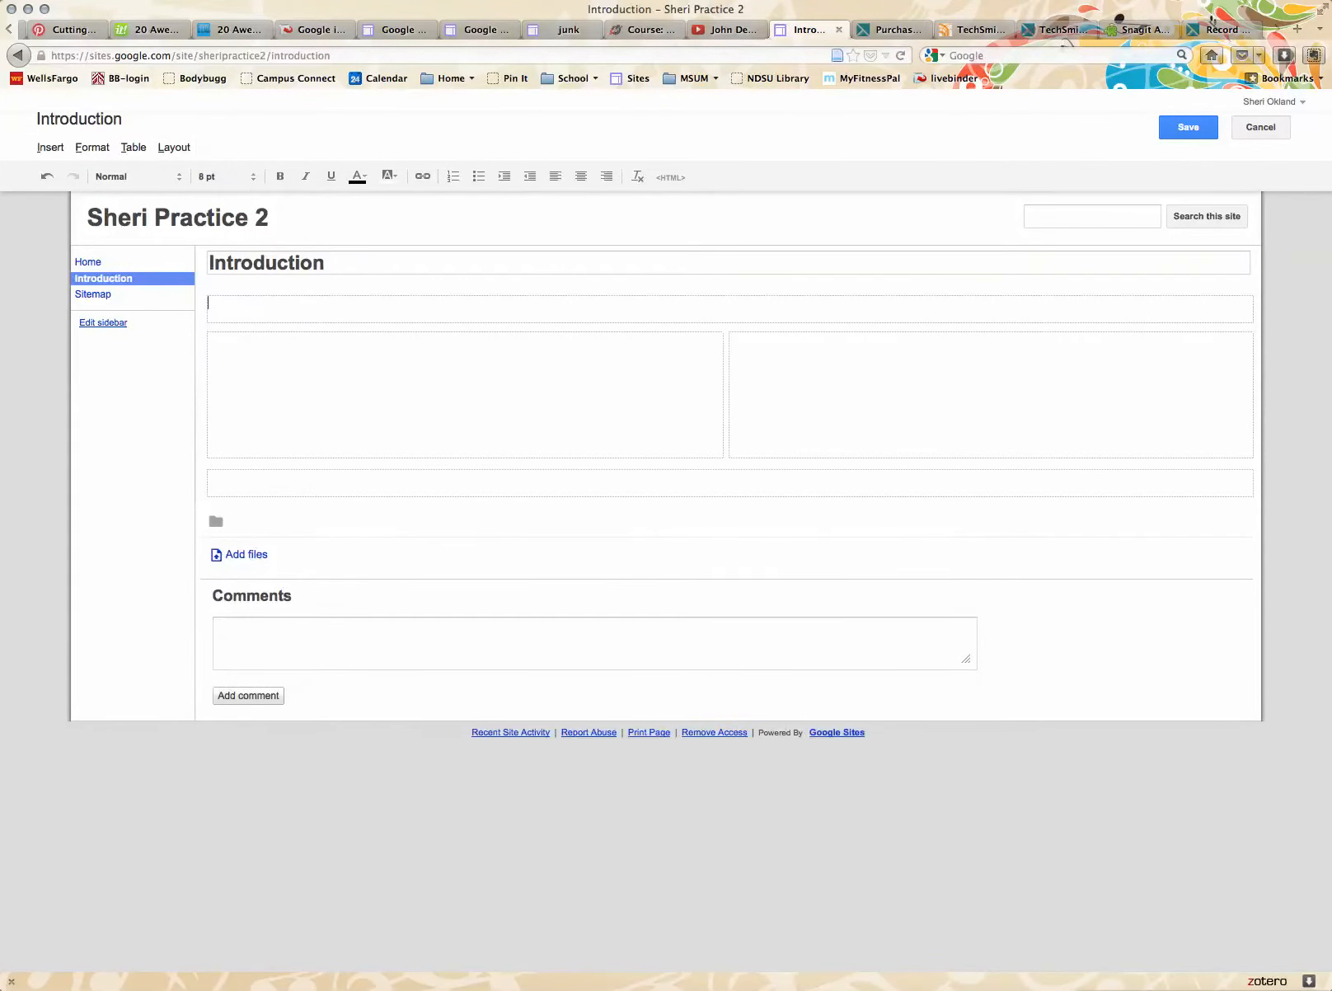
text(Hello)
click(1188, 127)
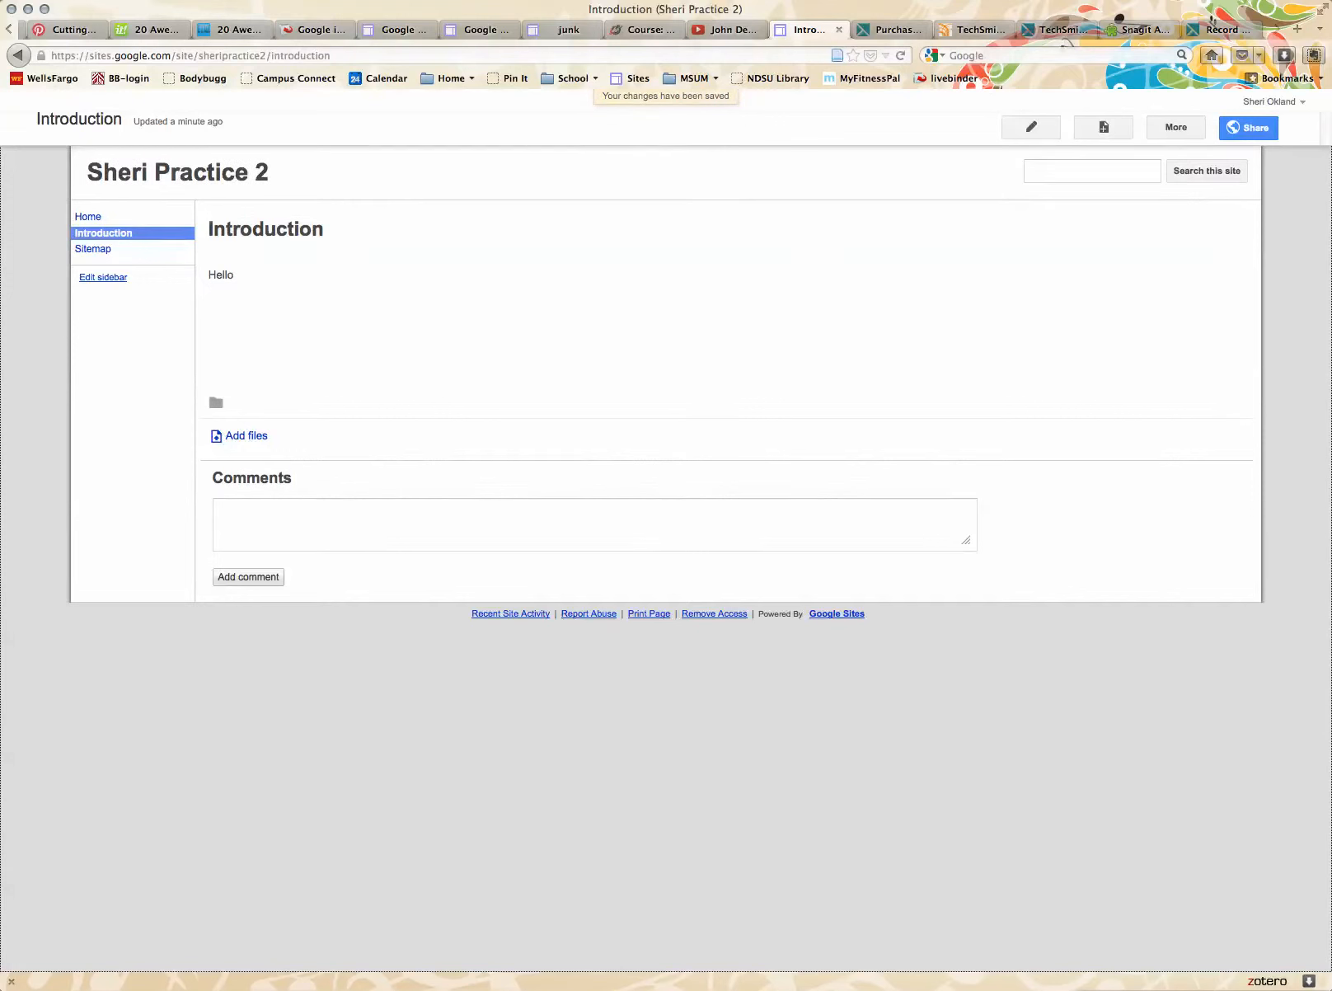
Create a new top-level page named "Lessons" with the Web Page template
click(1103, 127)
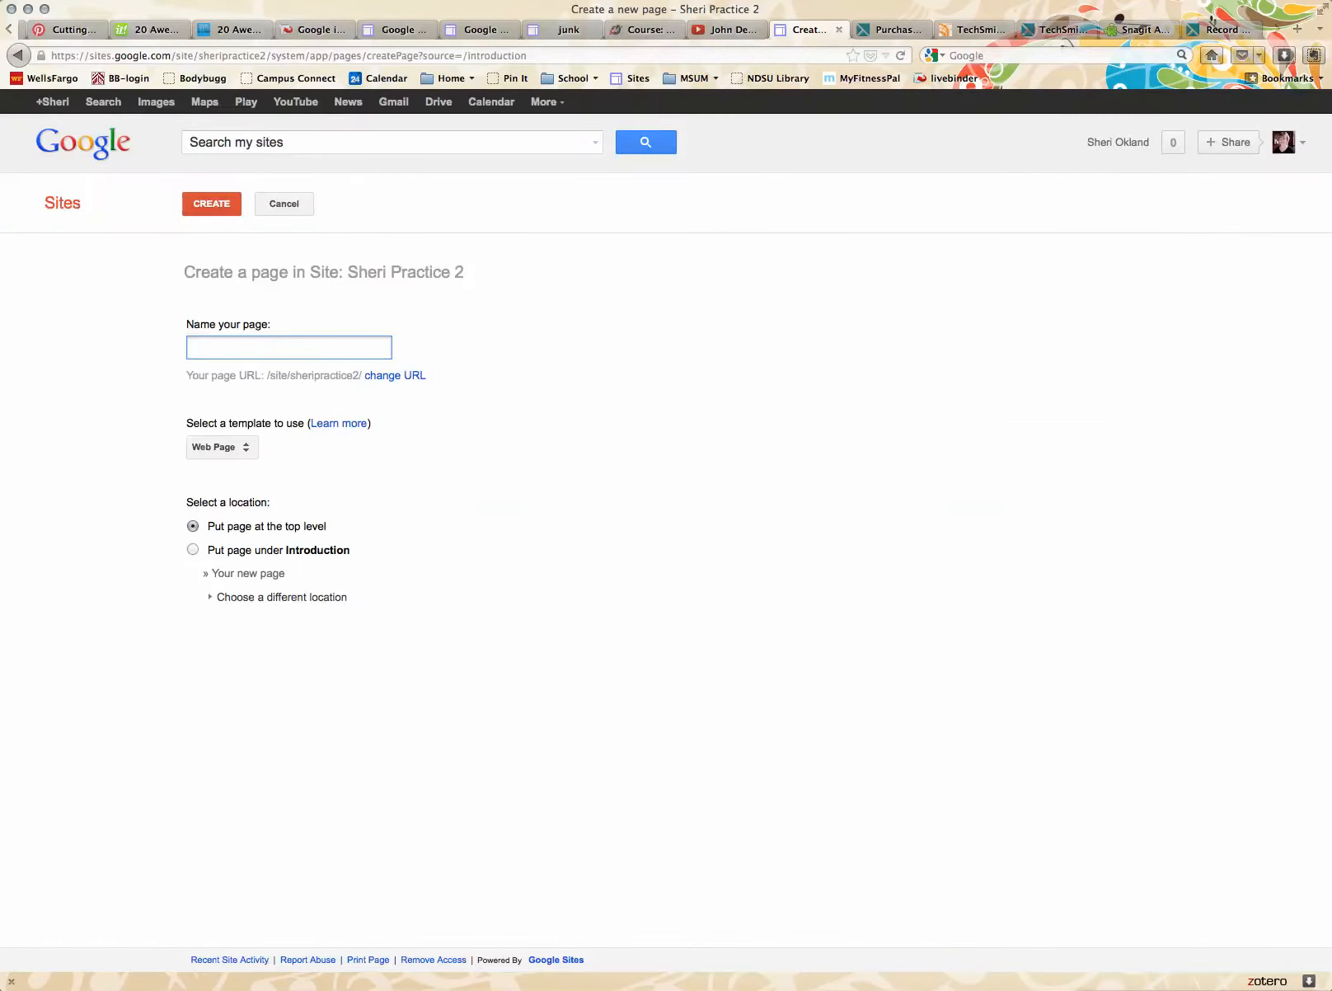
text(Lessons)
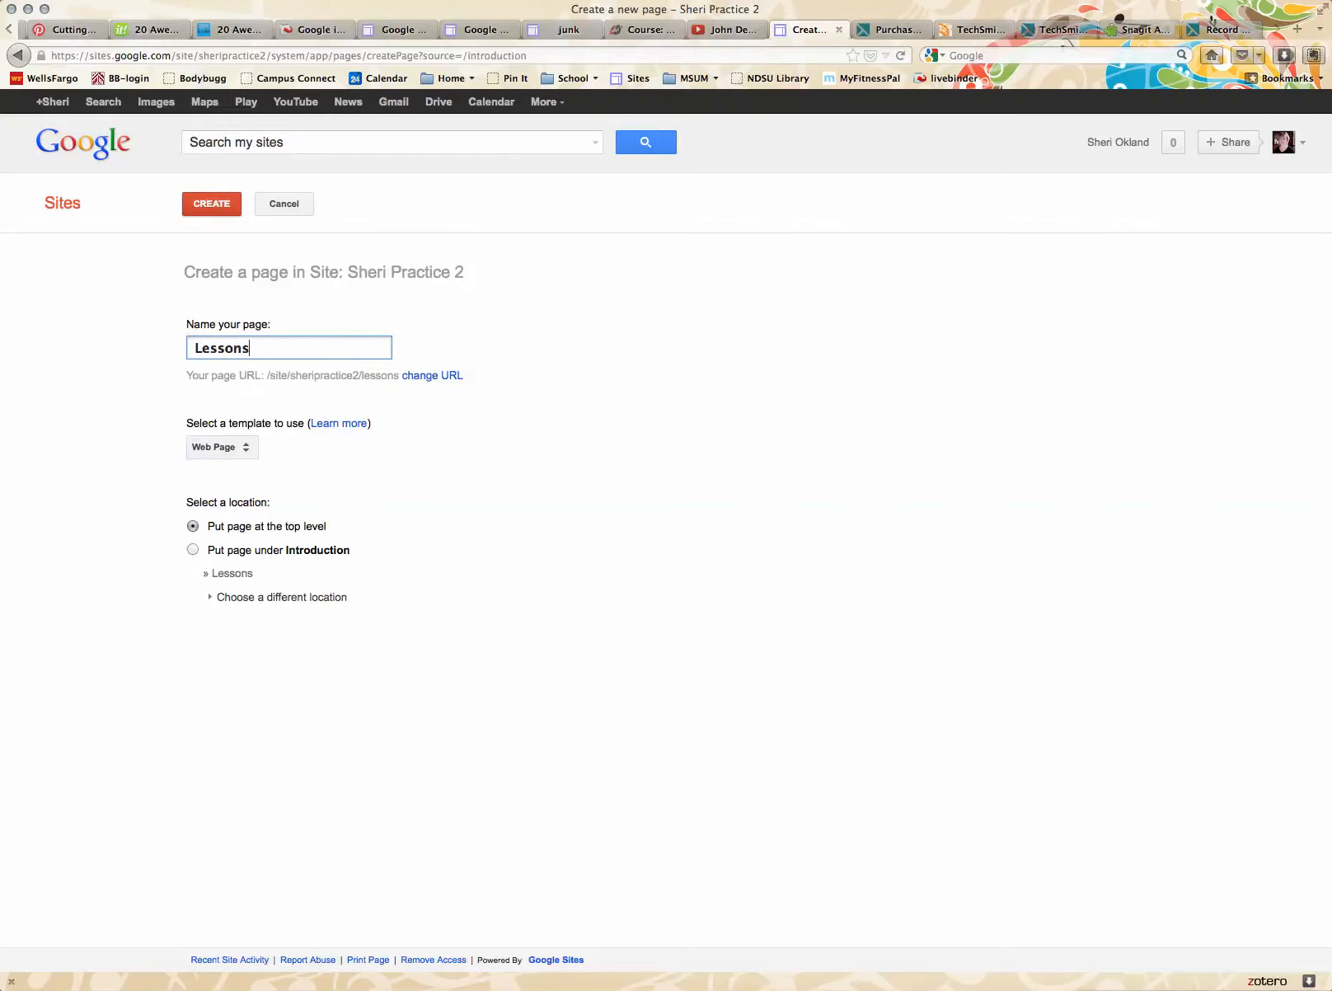
click(211, 203)
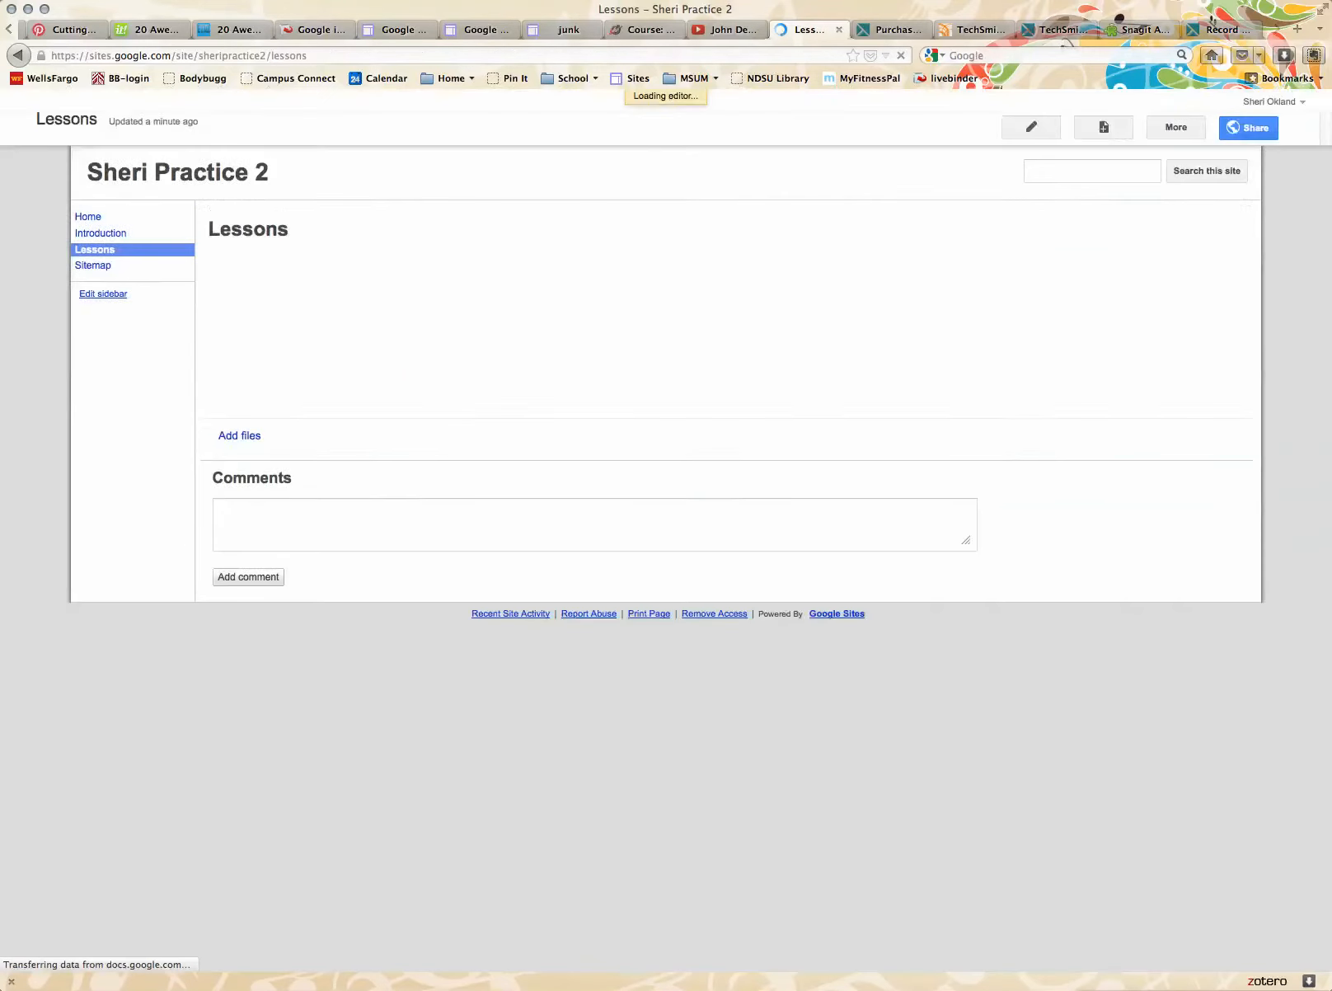
Enter "see lesson modules below." in the body of the Lessons page and save it
text(see)
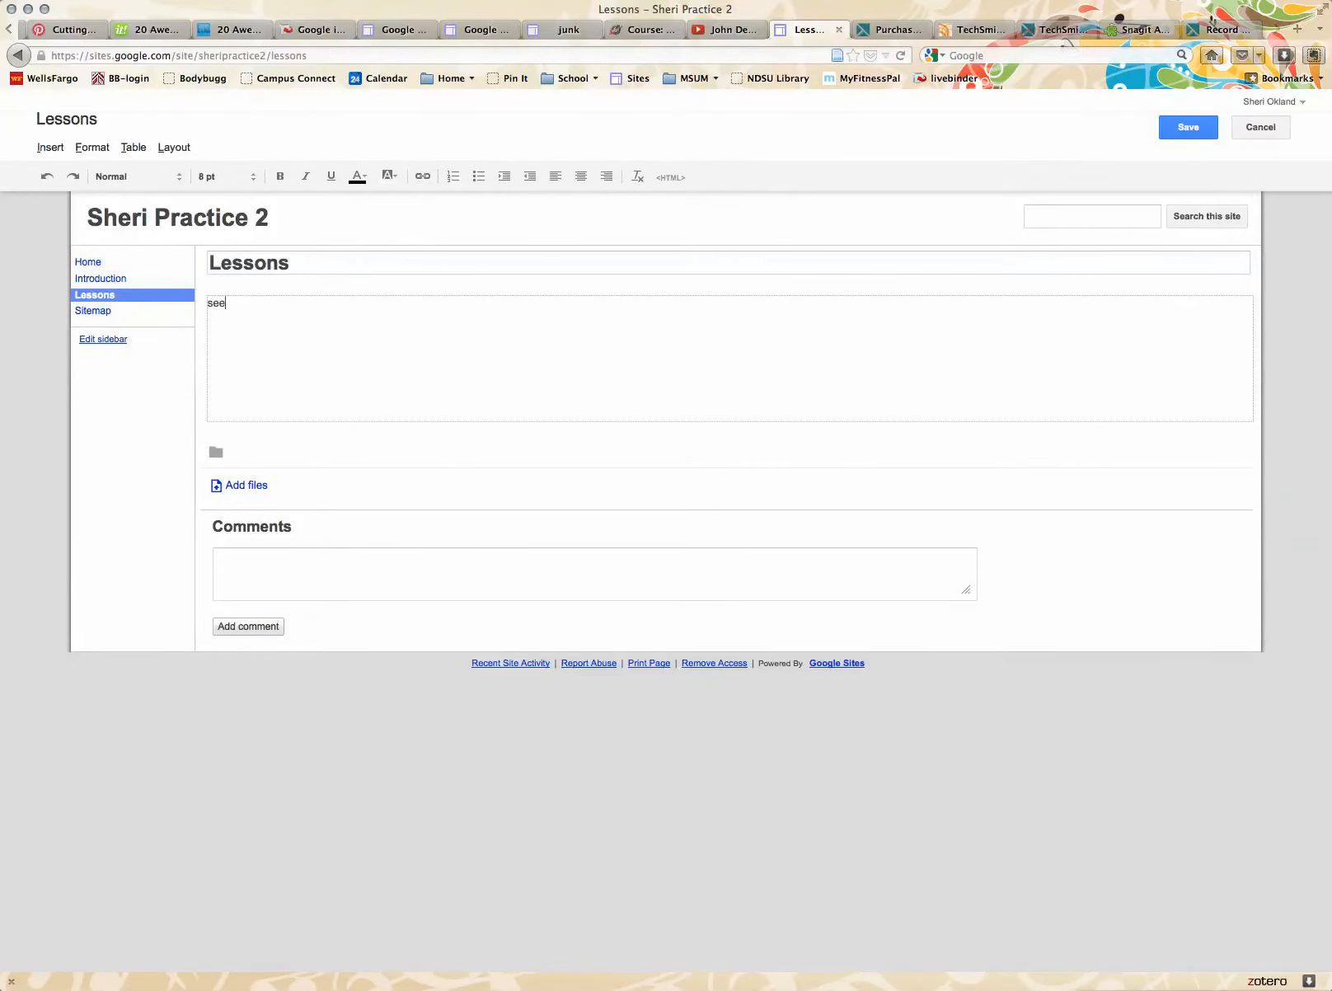
text( lesson modules below.)
key(ctrl+s)
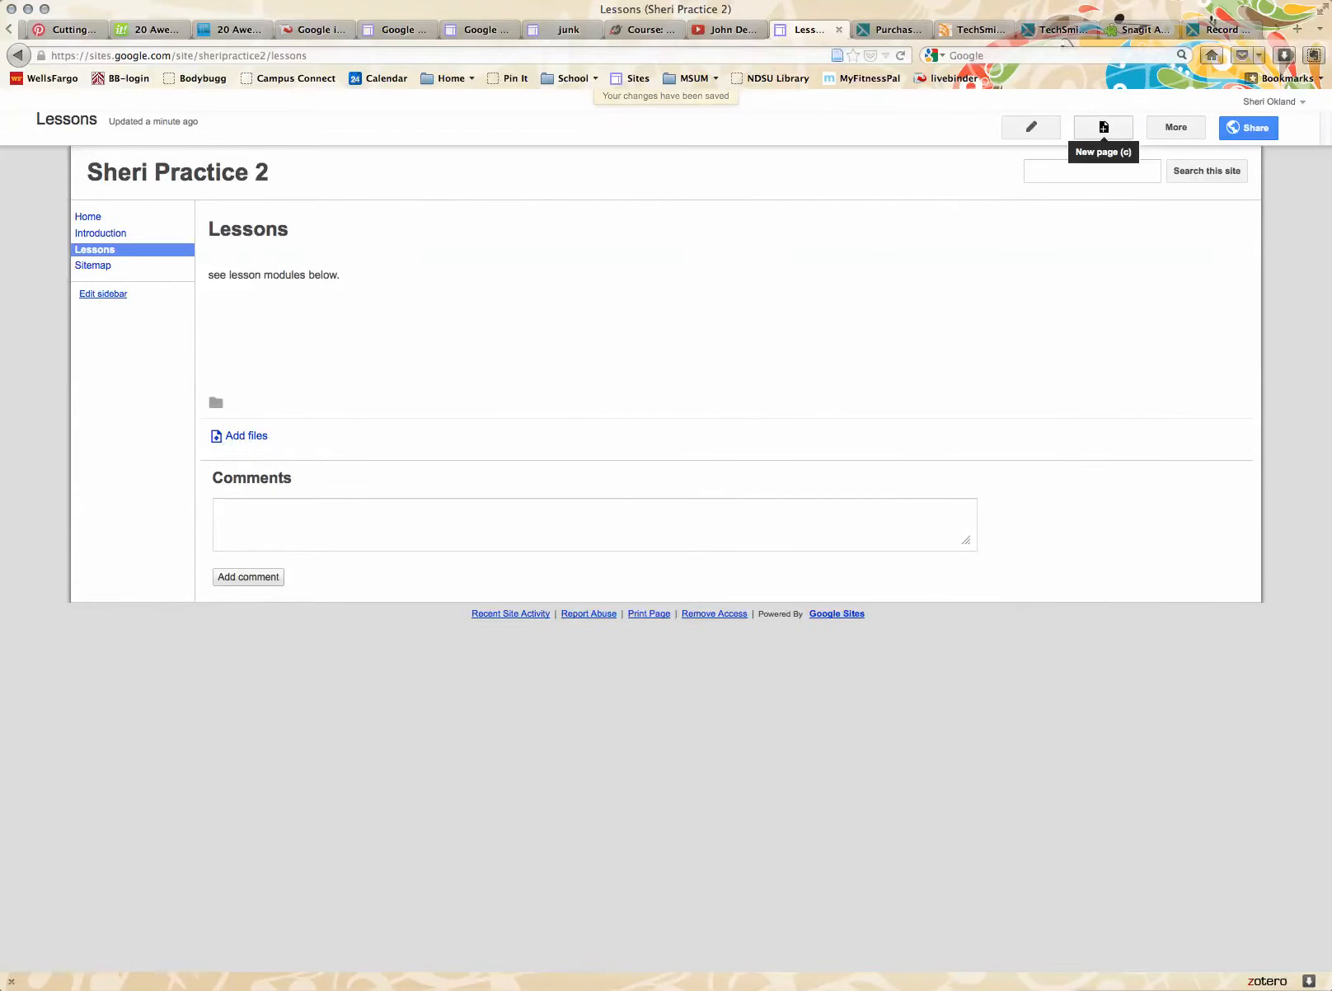
Create a page named "Lesson 1" under Lessons and save it with an empty body
click(1103, 126)
text(Lesson 1)
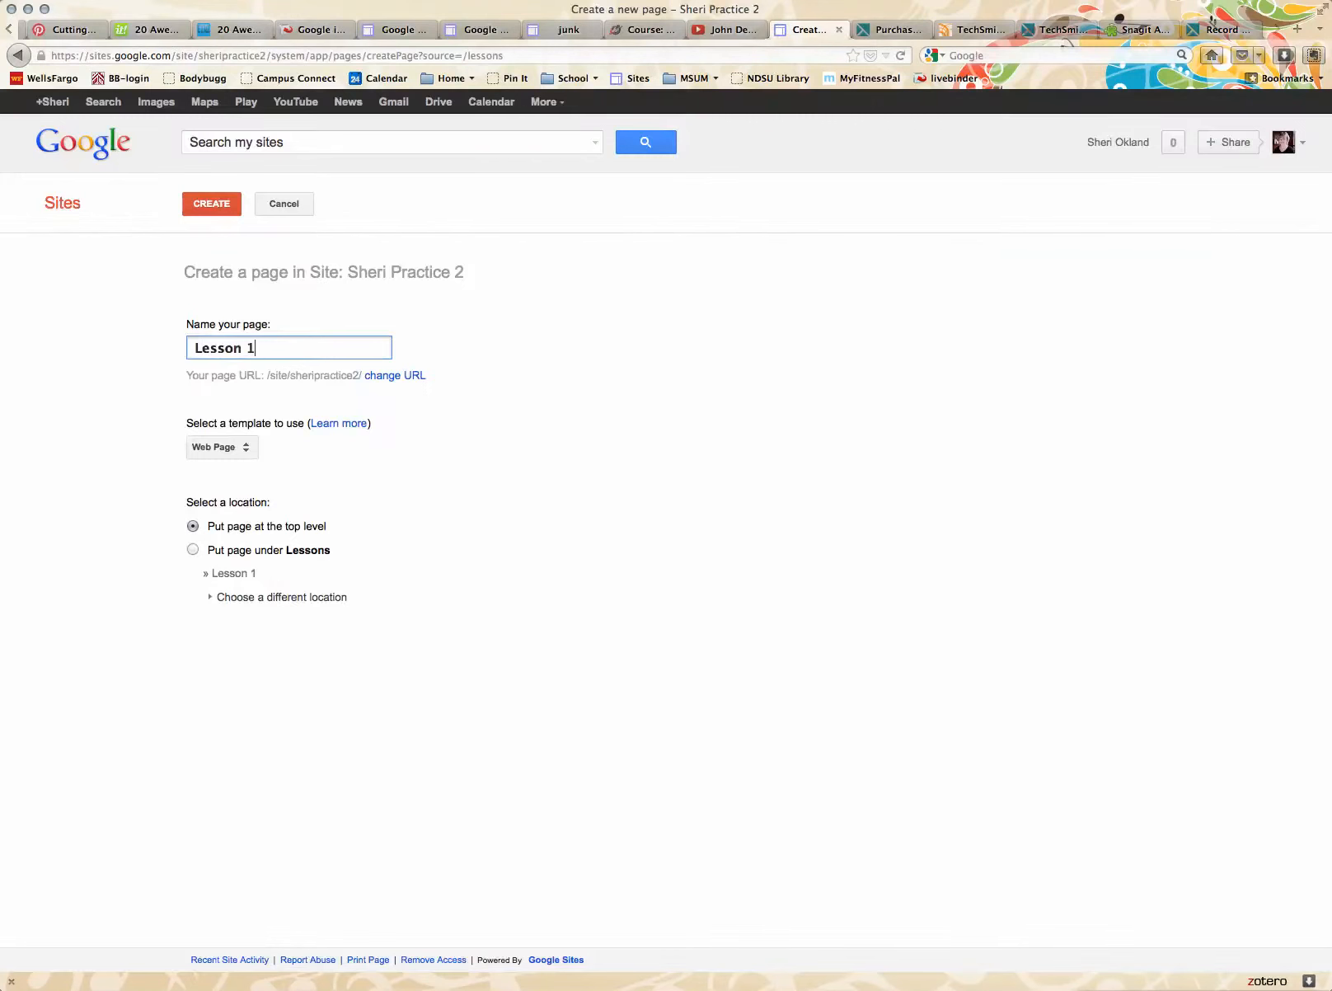
click(193, 550)
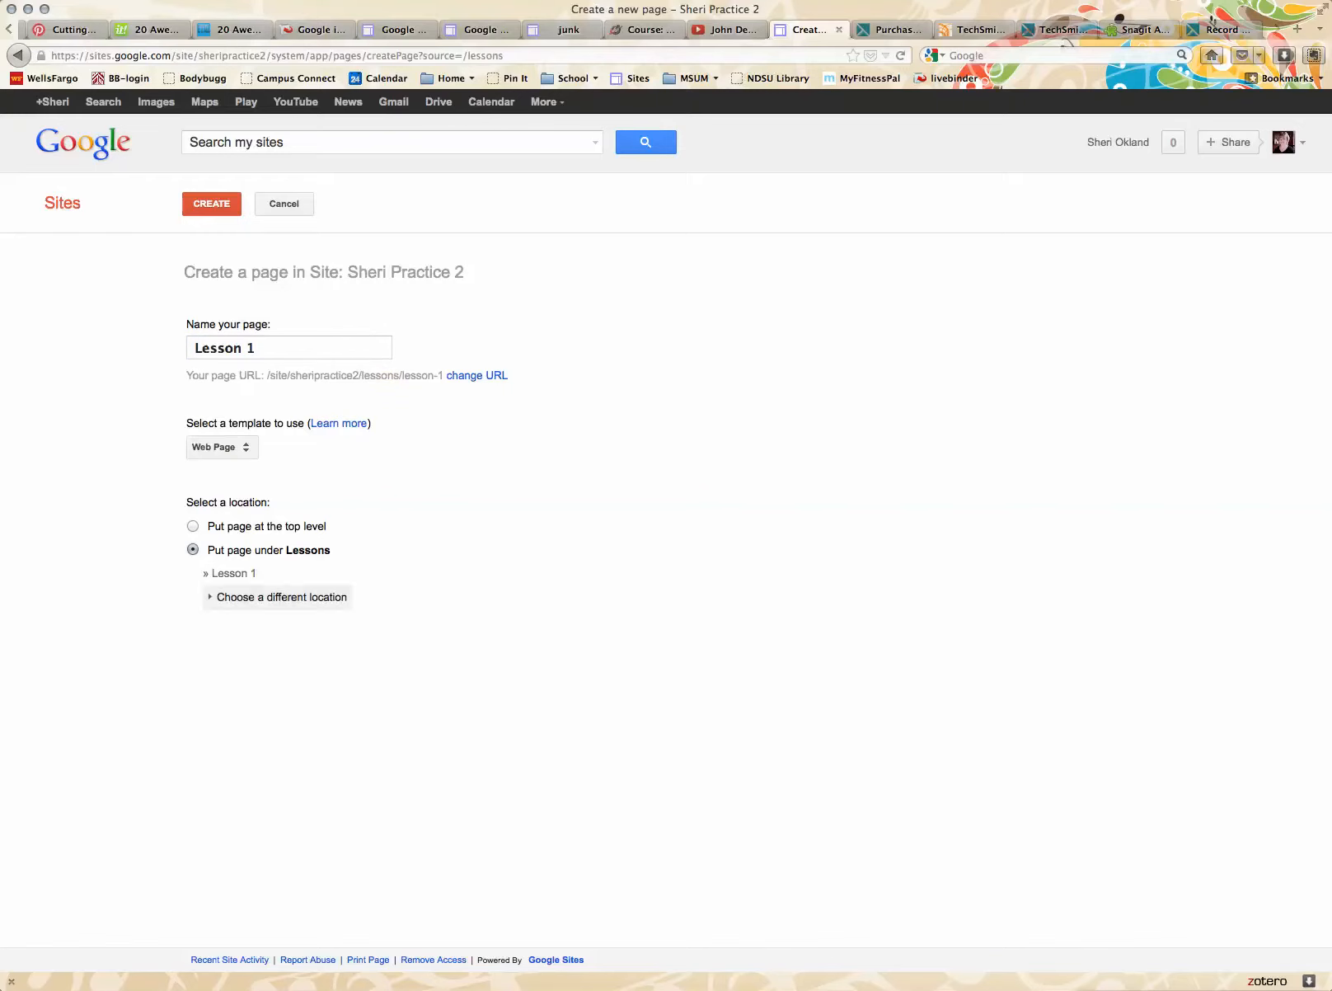
click(211, 203)
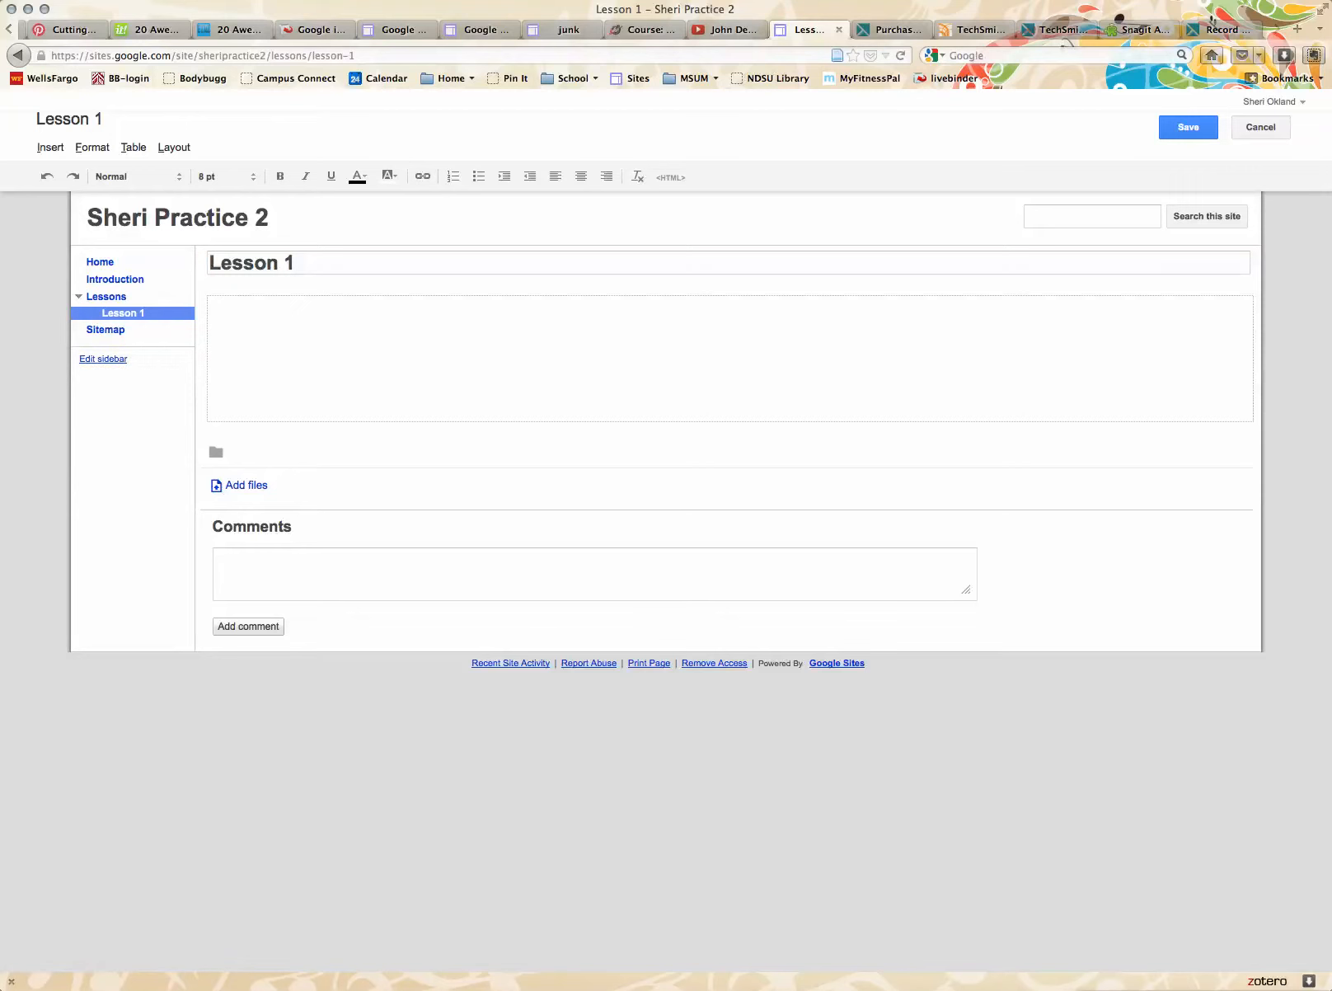
click(1188, 128)
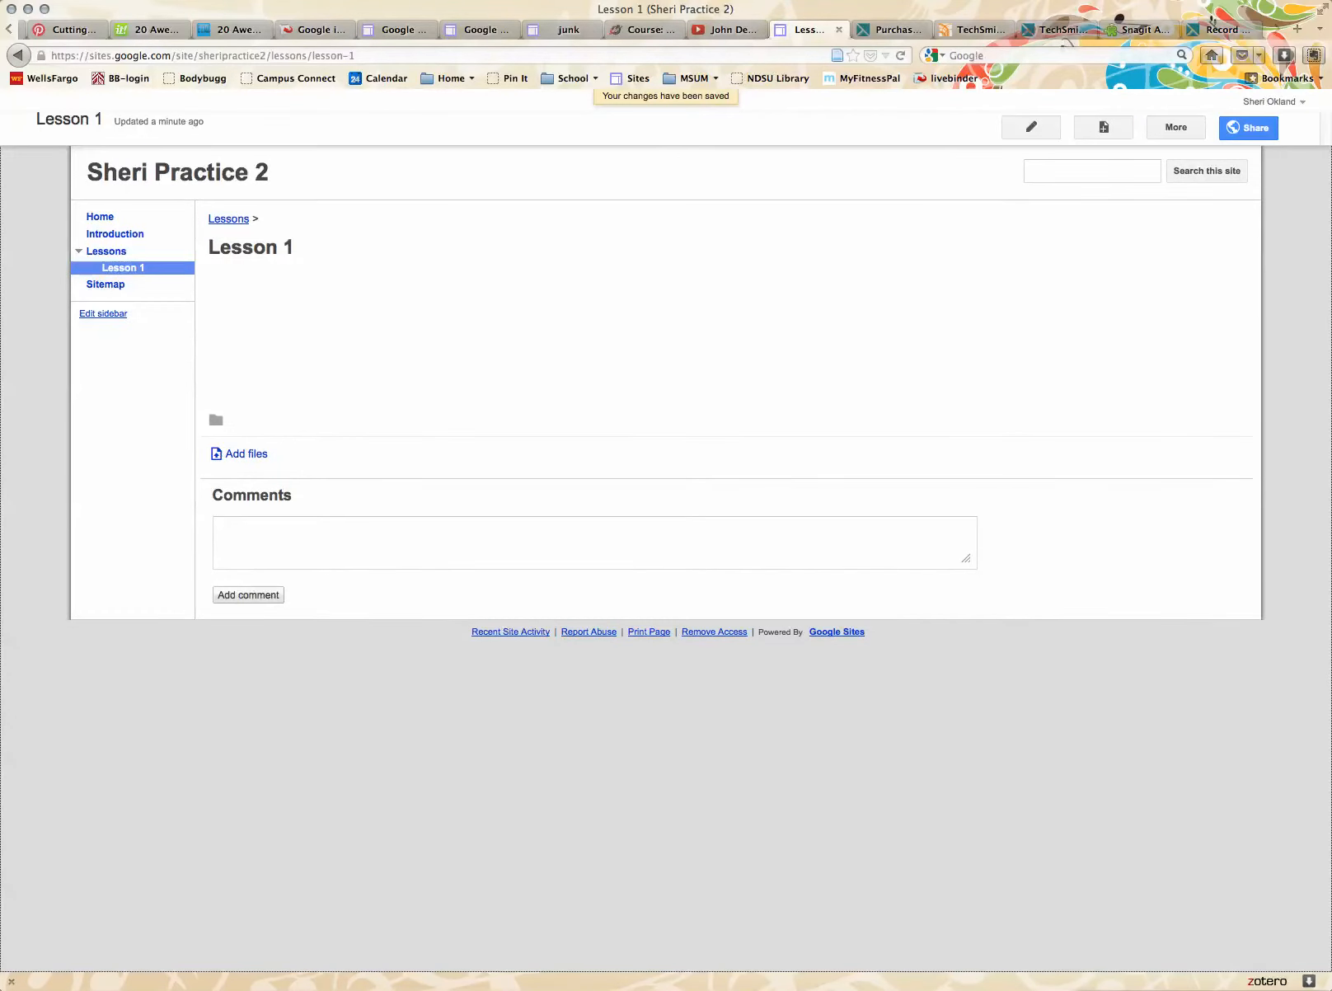
Create a page named "Lesson 2" at the top level and save it with an empty body
click(1104, 127)
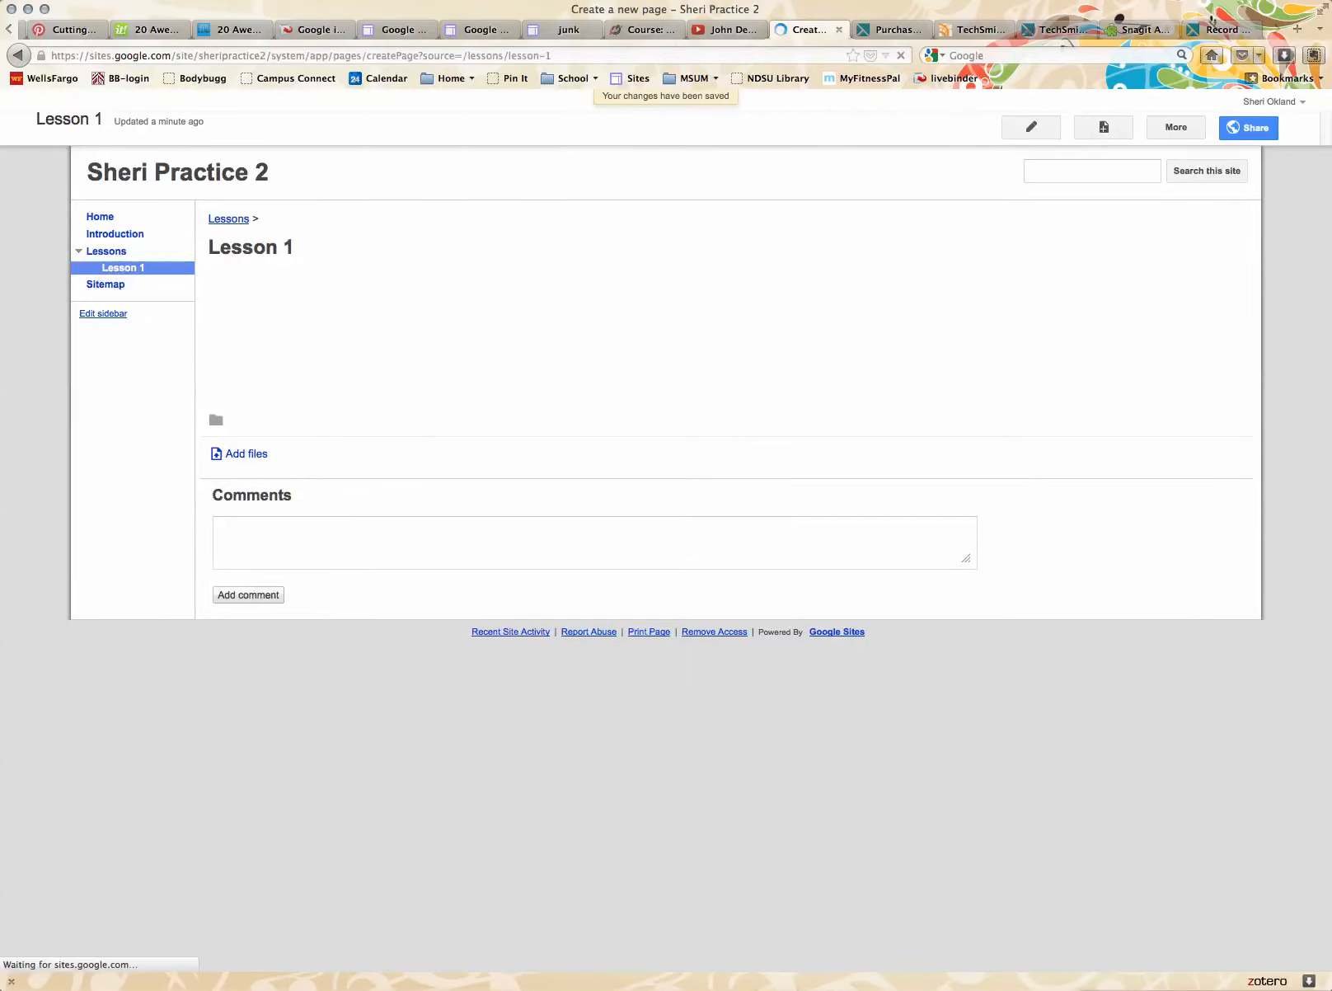
text(Lesso)
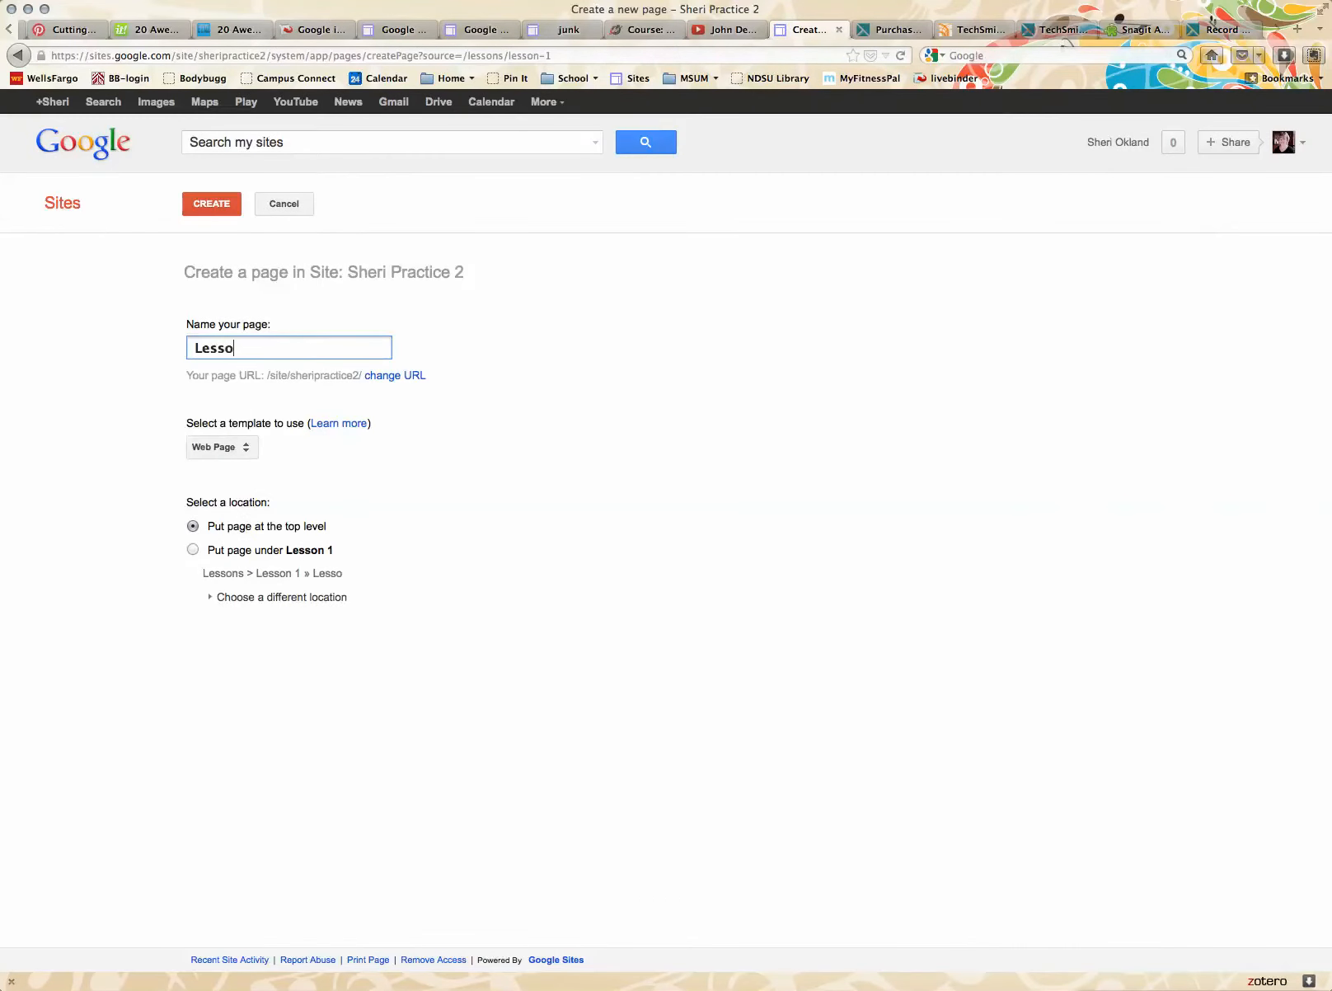
text(n 2)
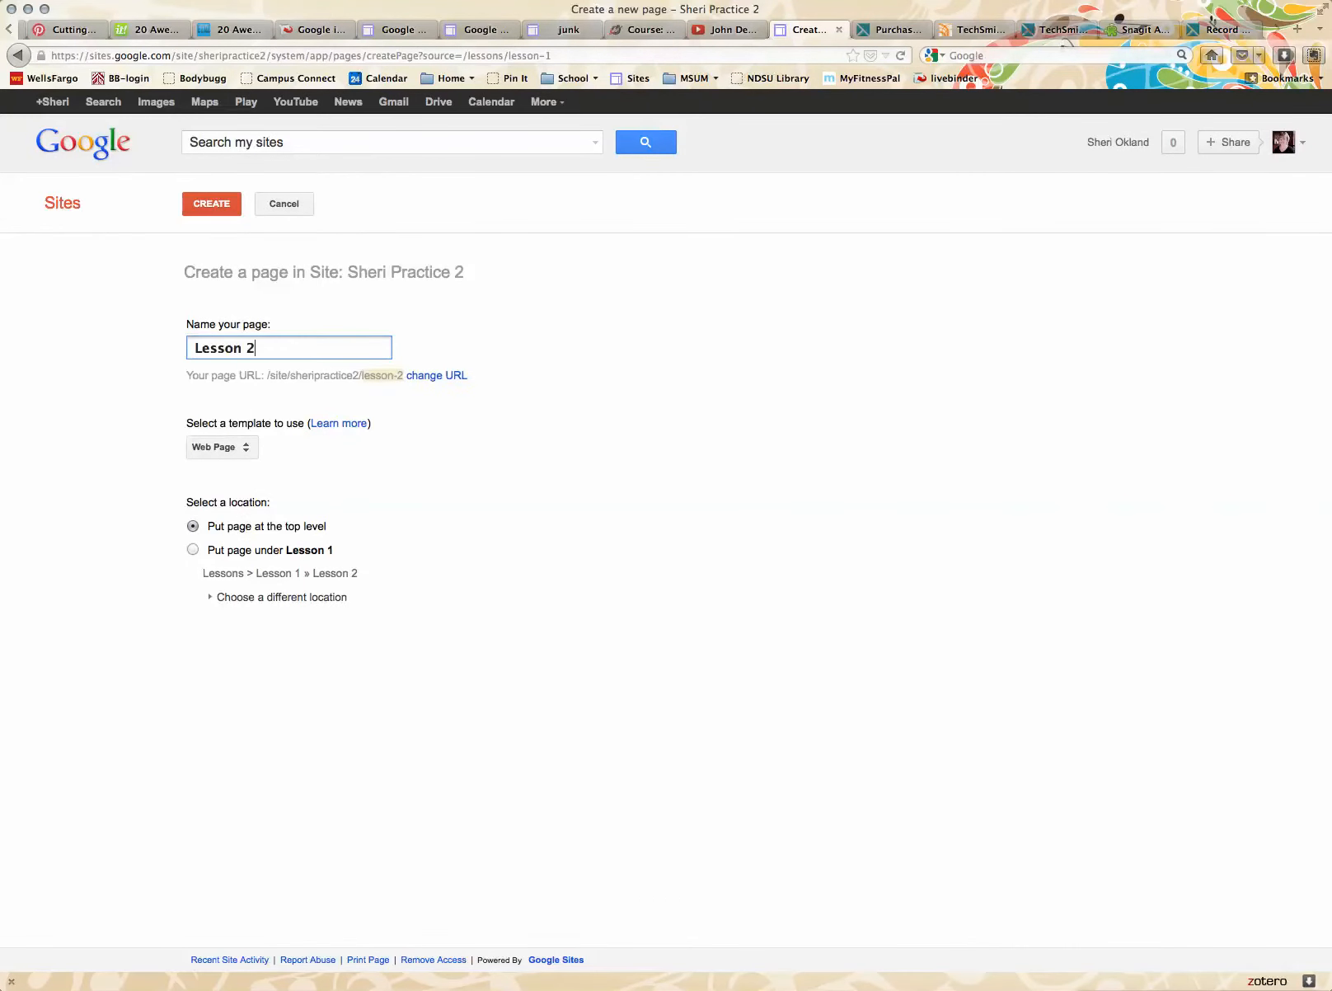
click(193, 550)
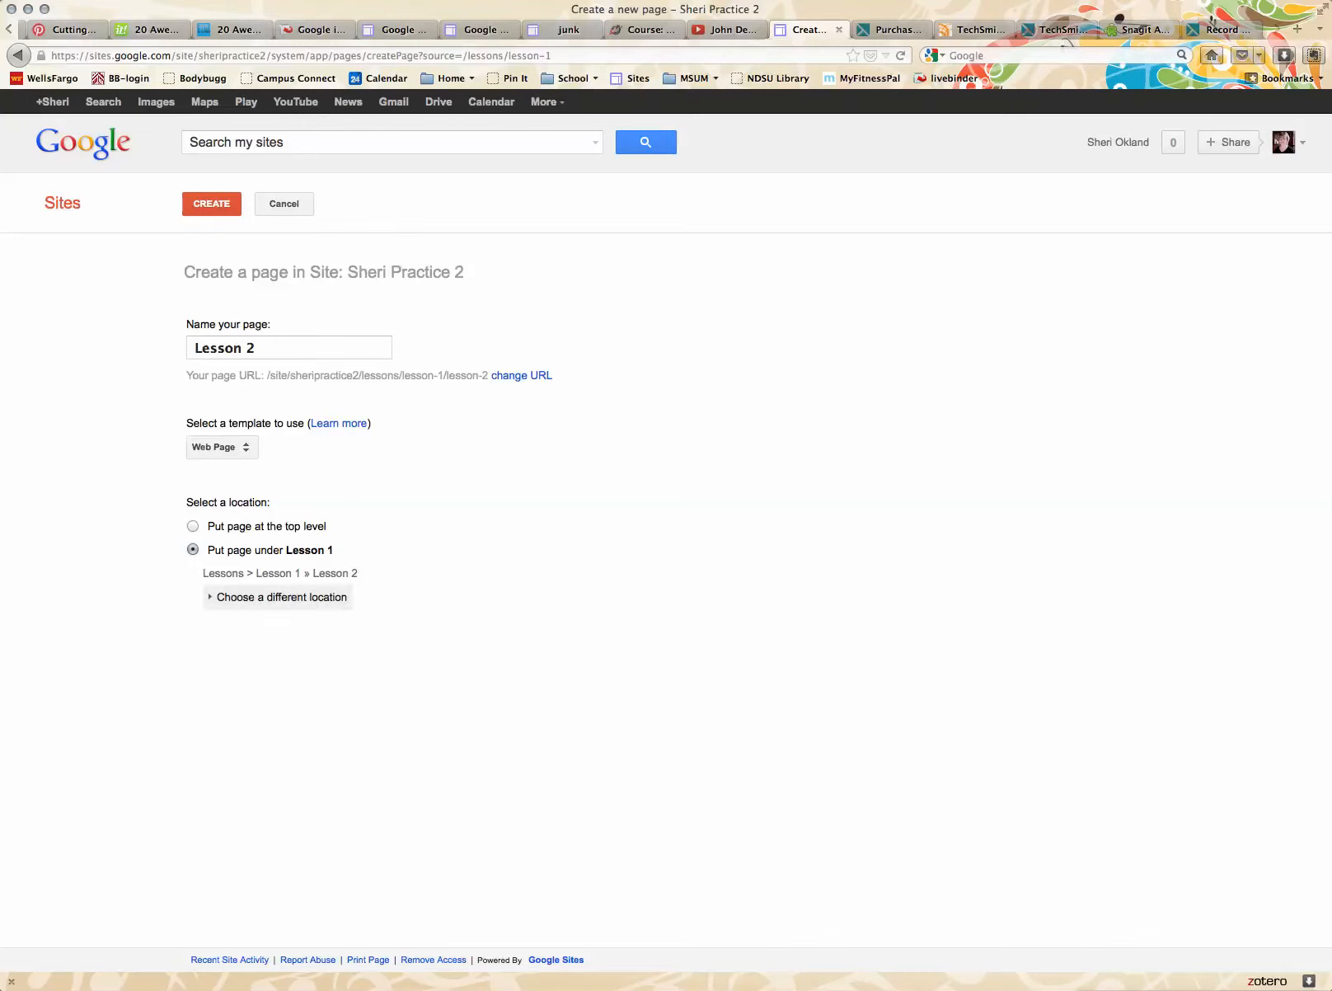
click(192, 526)
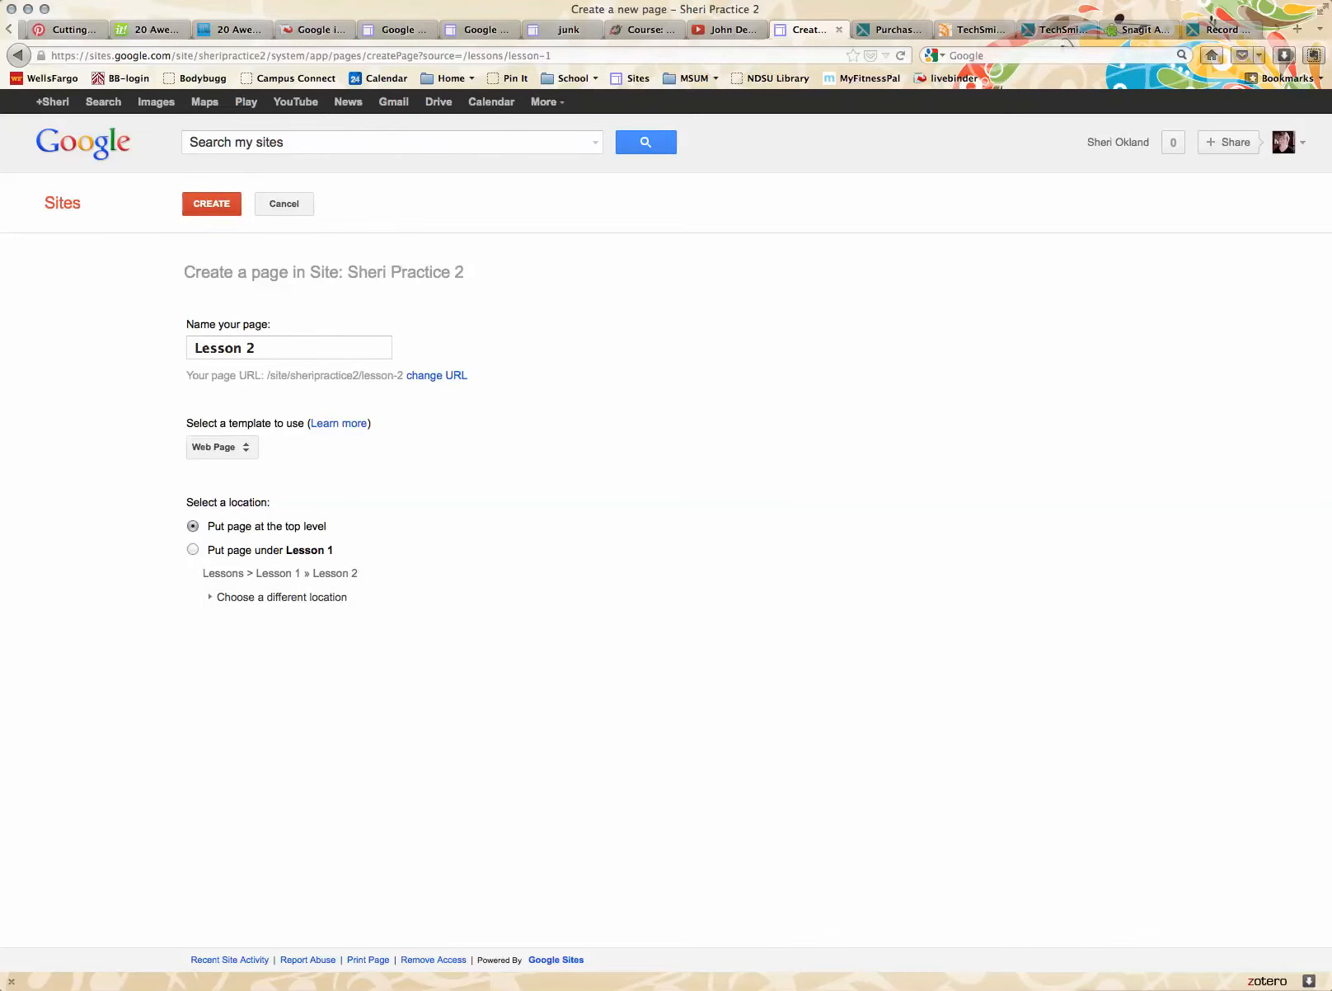
click(212, 204)
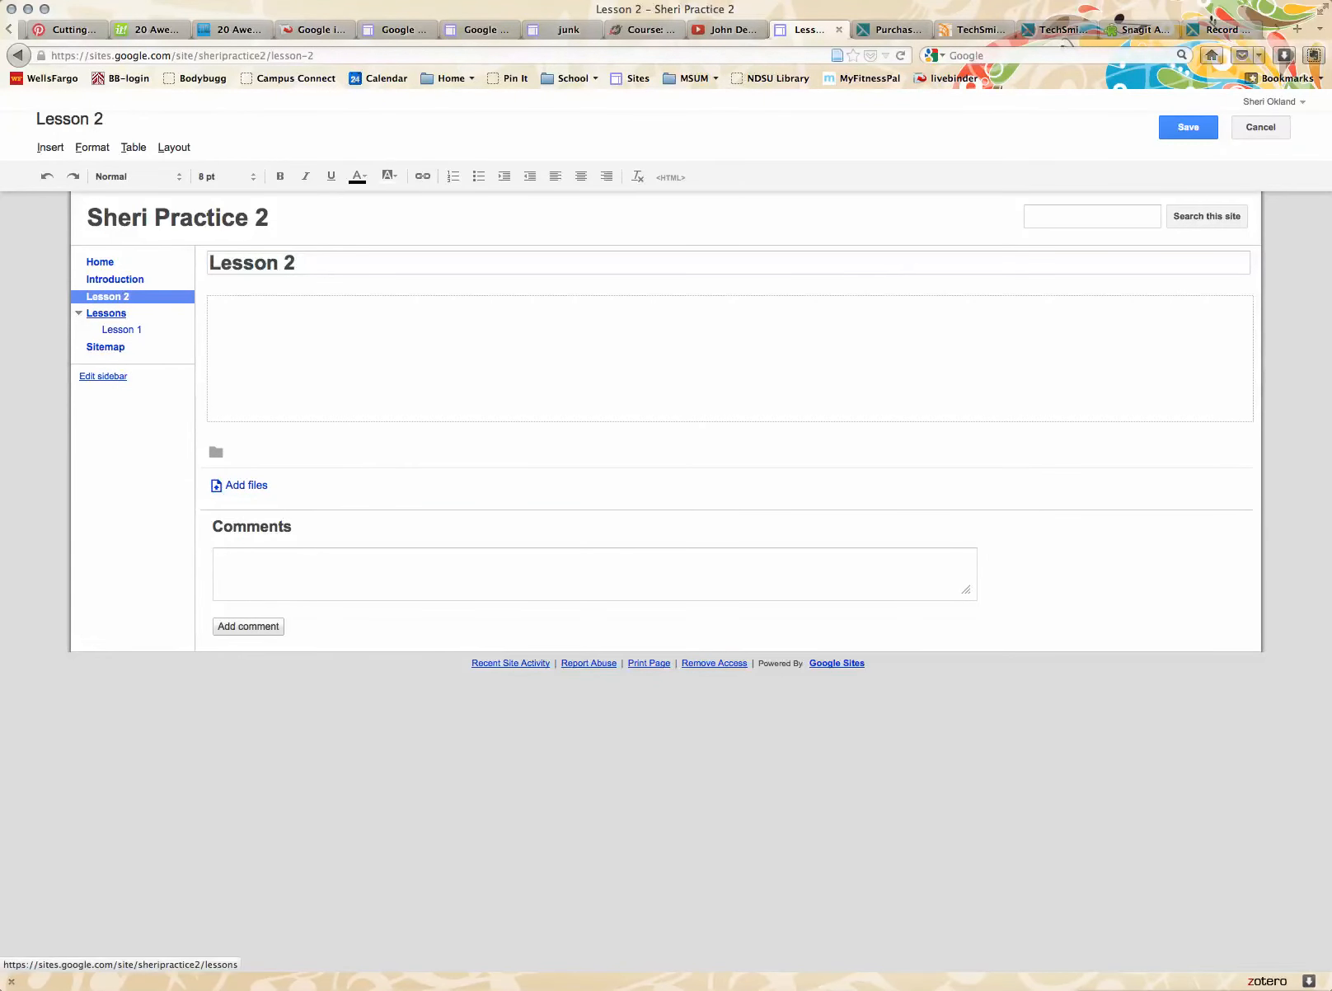
click(1188, 127)
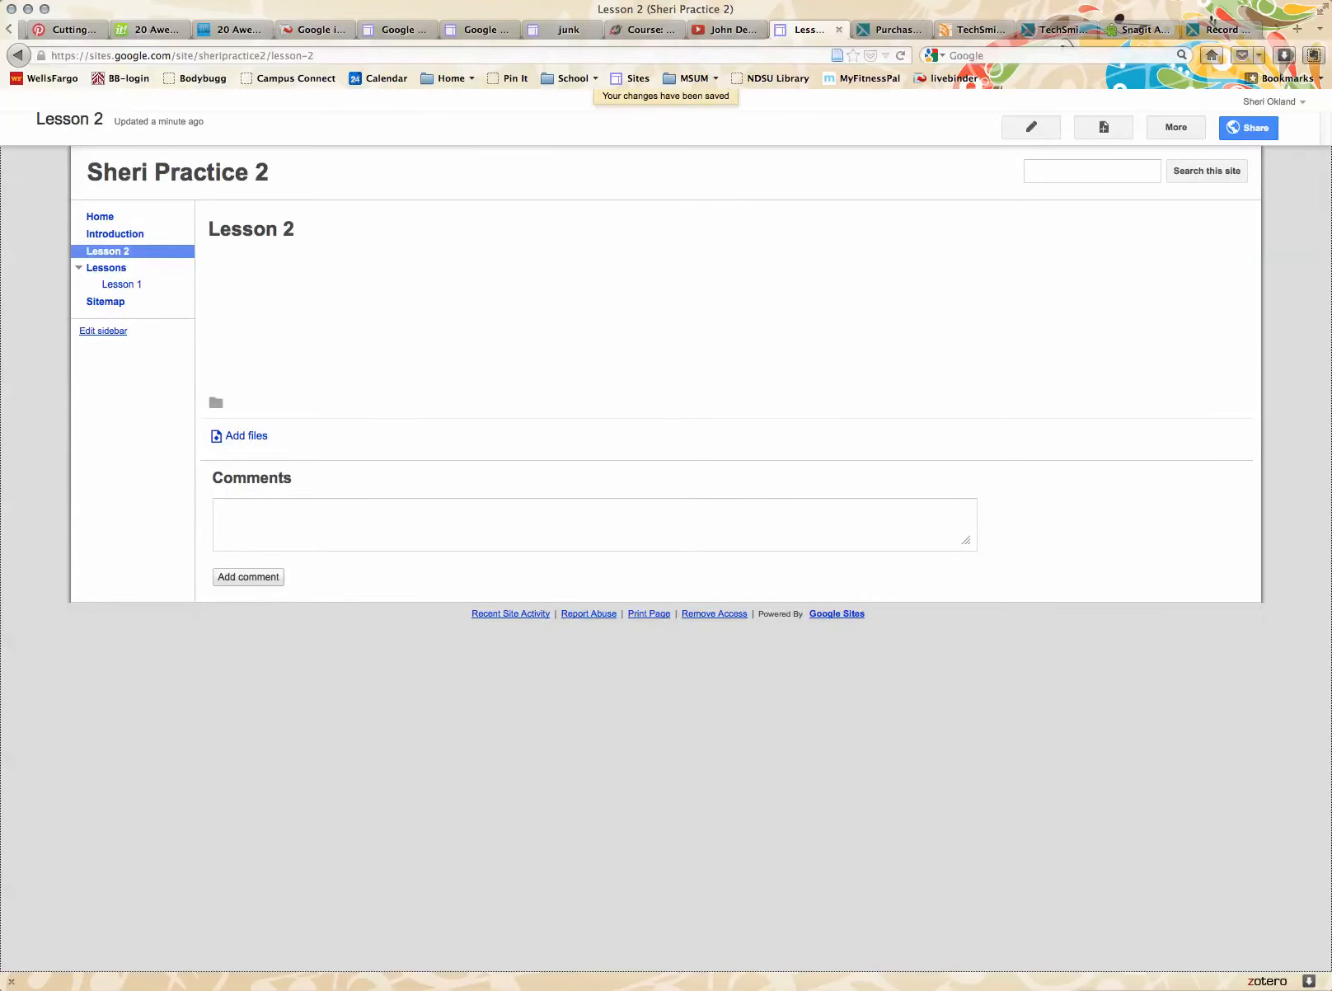
Move the Lesson 2 page under Lessons in the site's page hierarchy
click(103, 331)
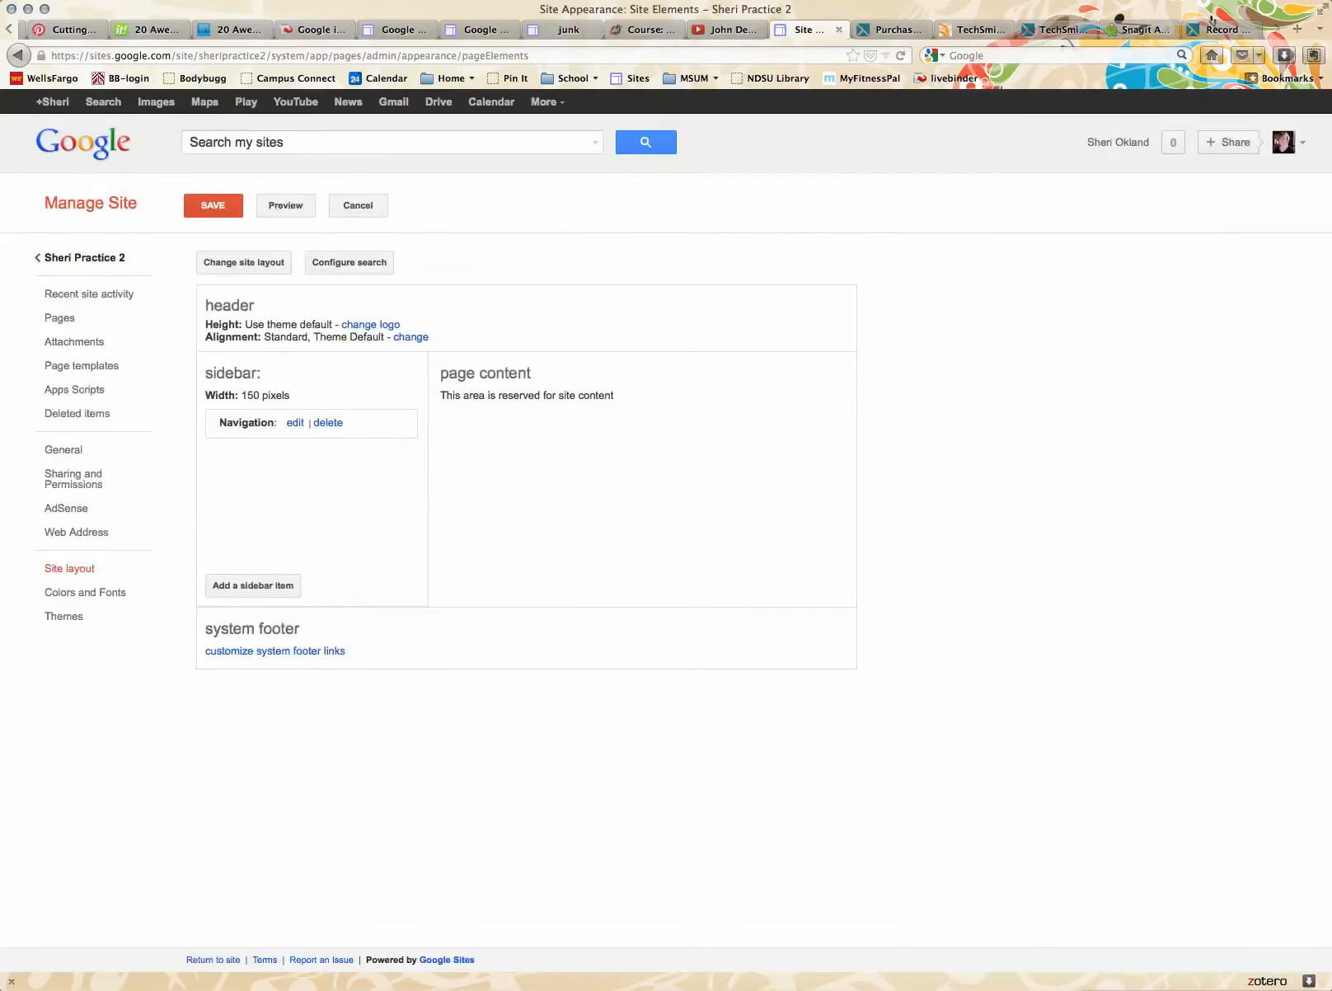
click(62, 318)
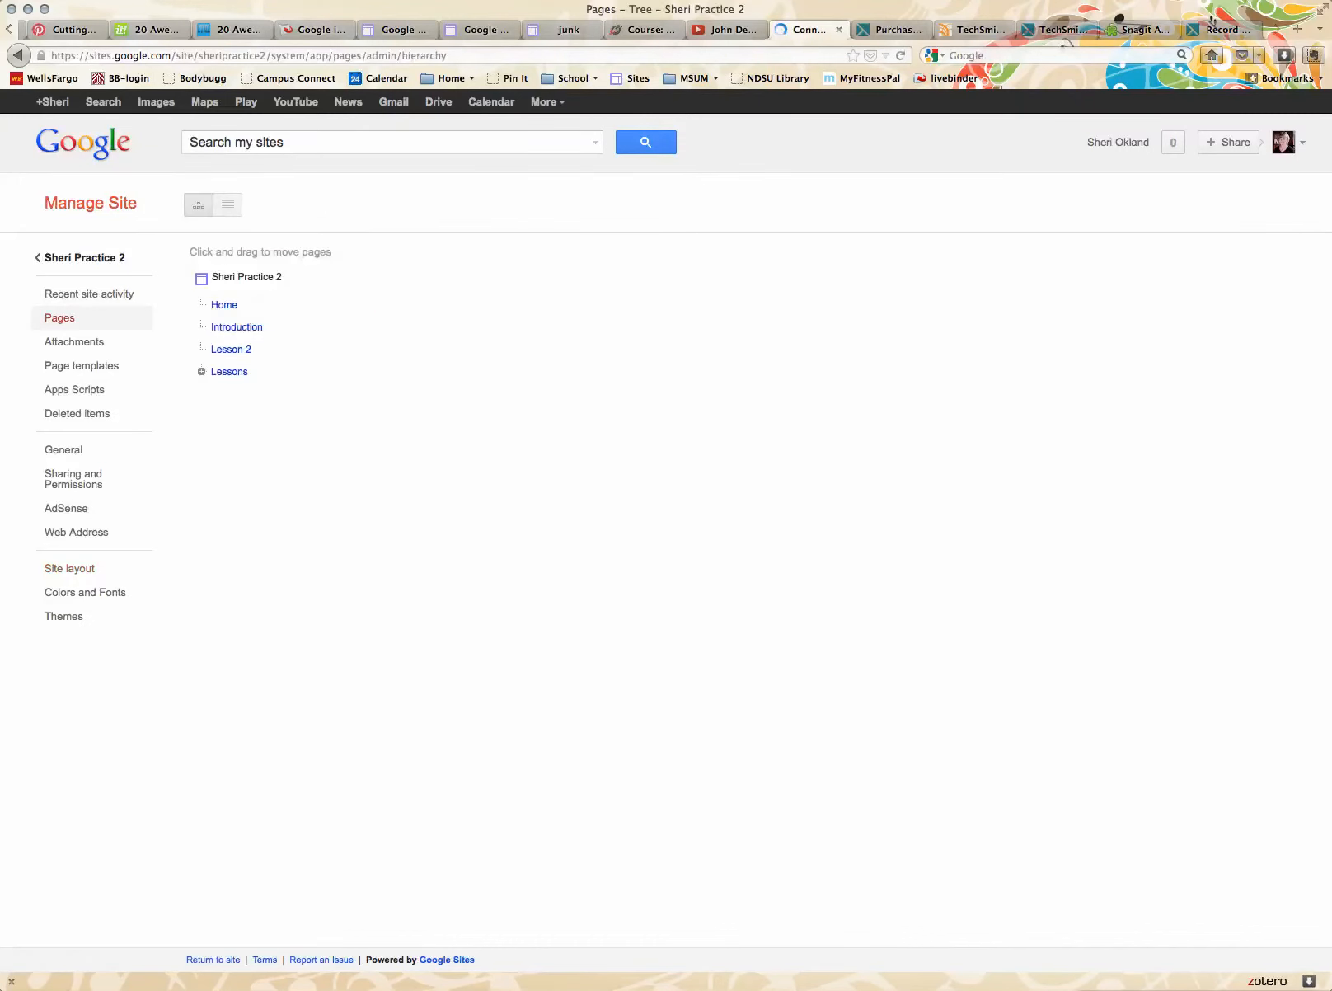
mouse_move(234, 355)
mouse_down()
mouse_move(272, 345)
mouse_move(290, 376)
mouse_move(245, 388)
mouse_move(230, 375)
mouse_up()
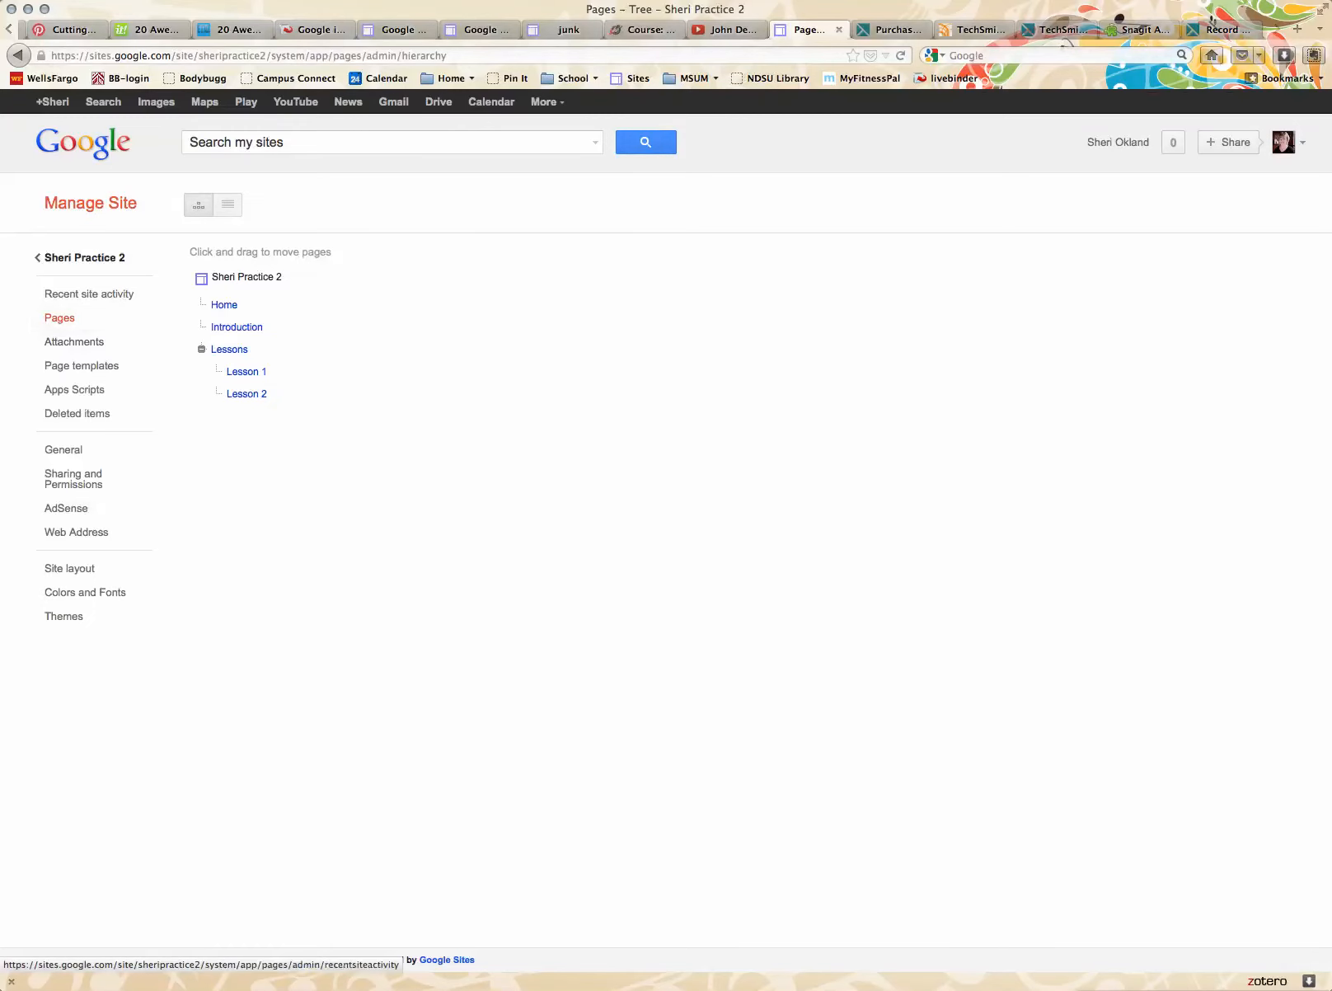
Return to the site and view the Lesson 1 and Lesson 2 pages under Lessons
click(84, 257)
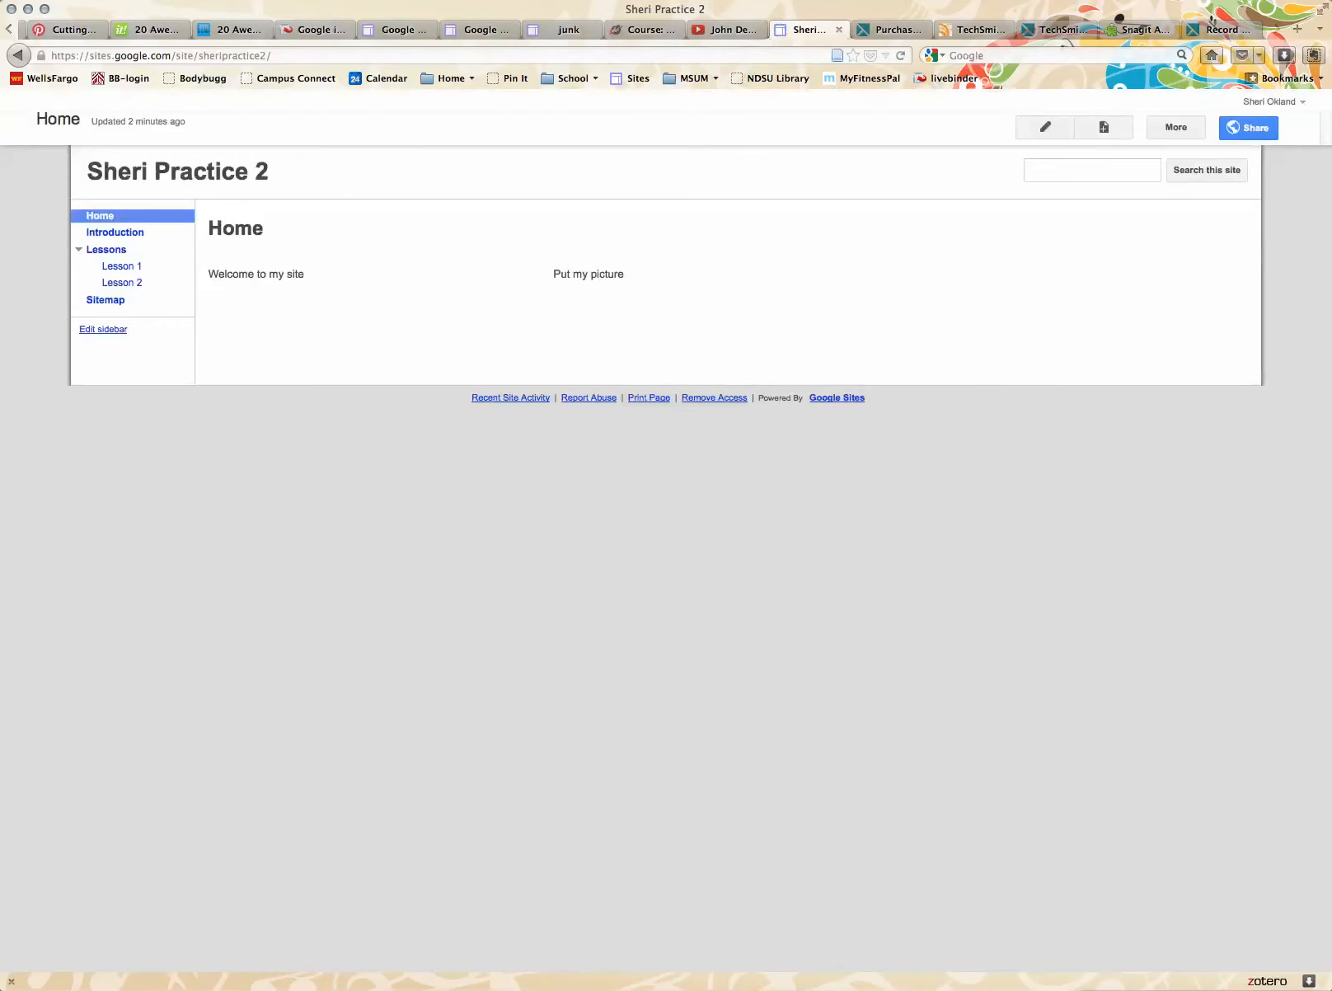
click(121, 267)
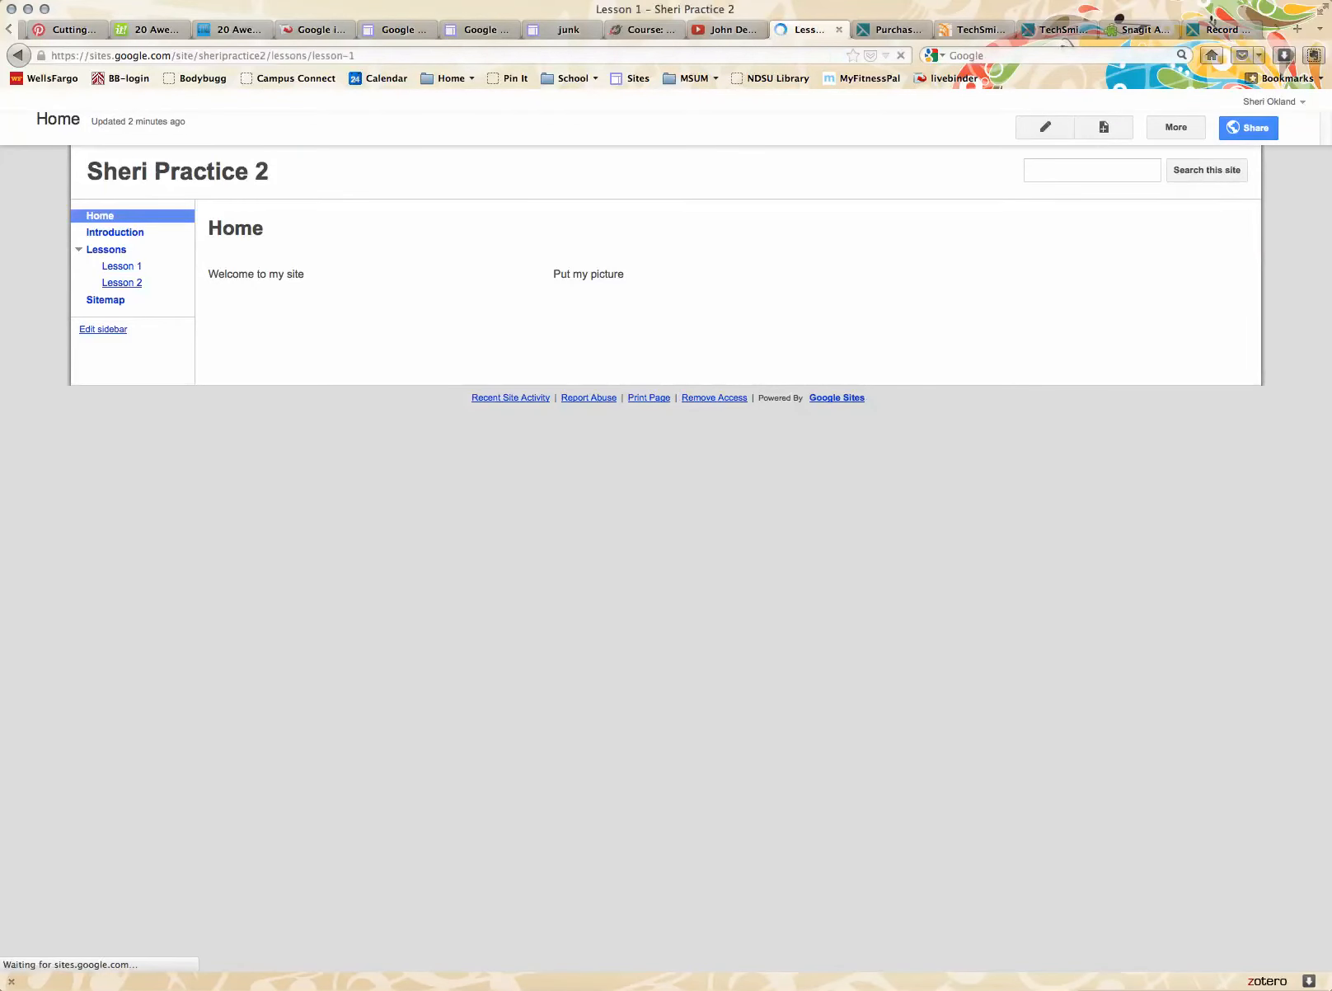
click(122, 283)
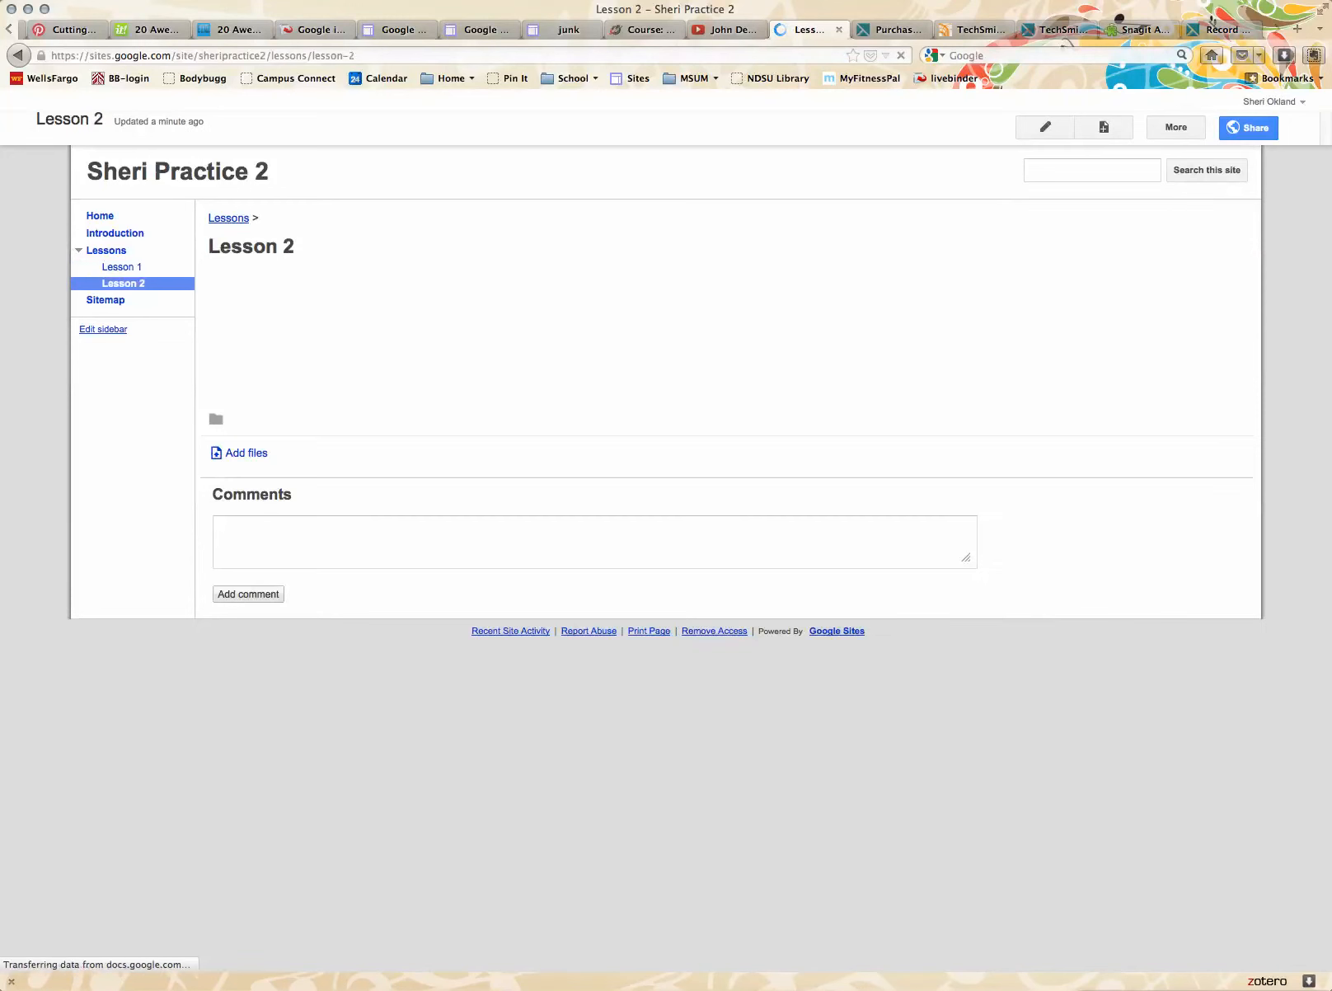